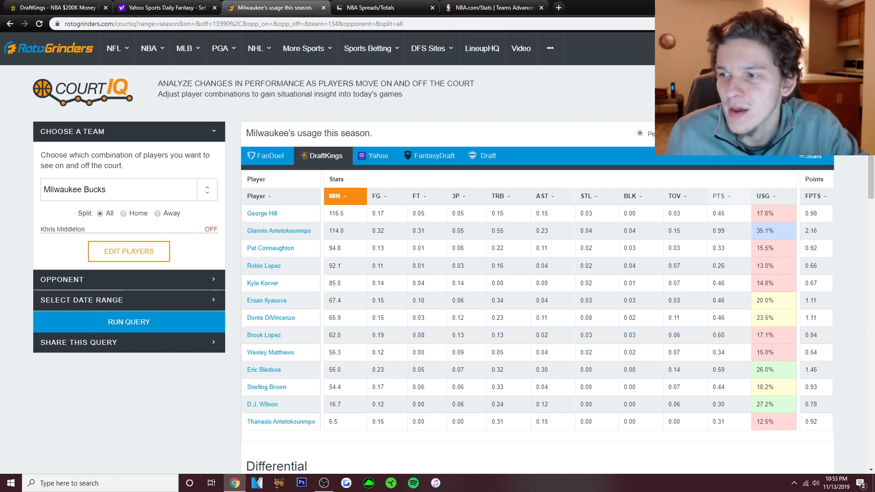
Switch to the Yahoo Daily Fantasy lineup, dismiss Eric Bledsoe's game log, and review the point guards and their salaries
key("ctrl+shift+Tab")
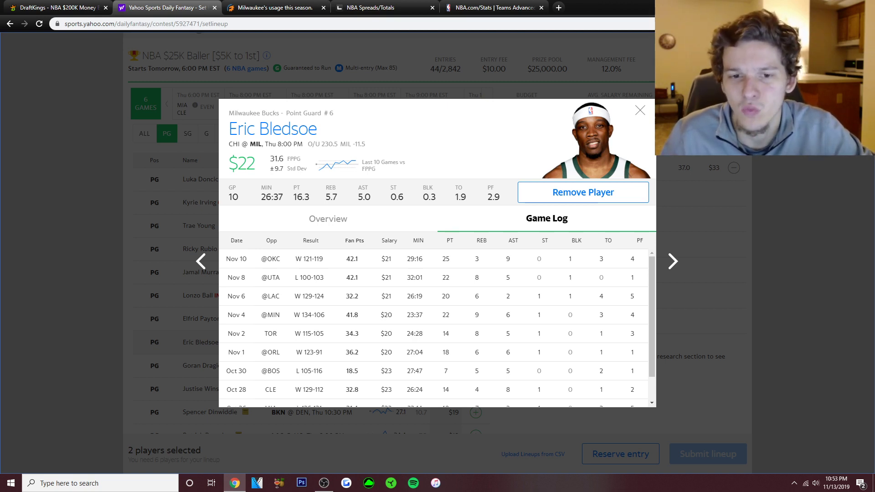
key("Escape")
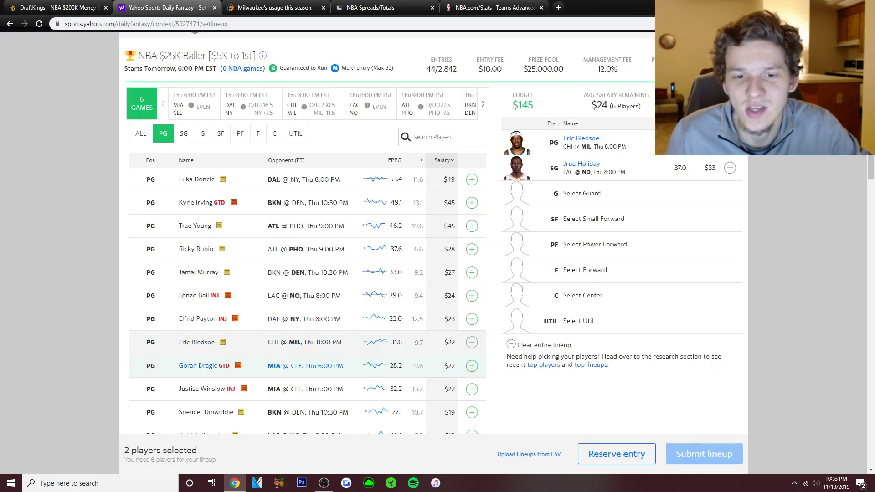
scroll(319, 365, "down", 1)
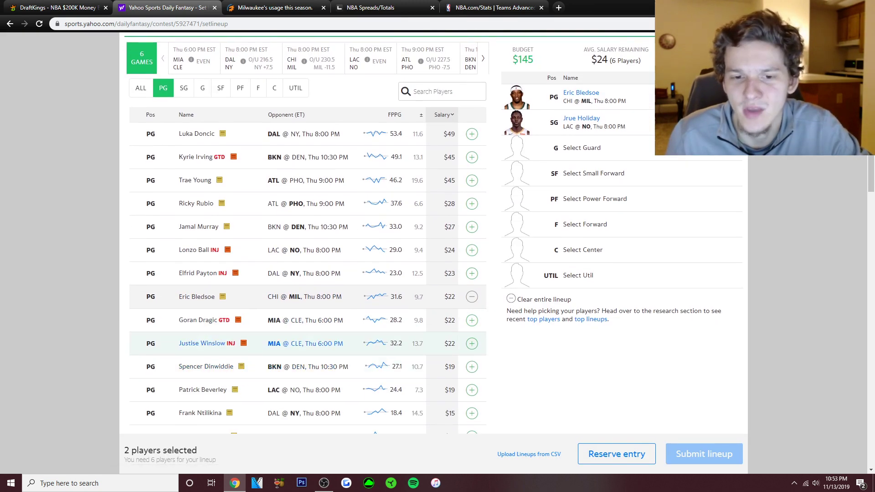
scroll(319, 365, "up", 1)
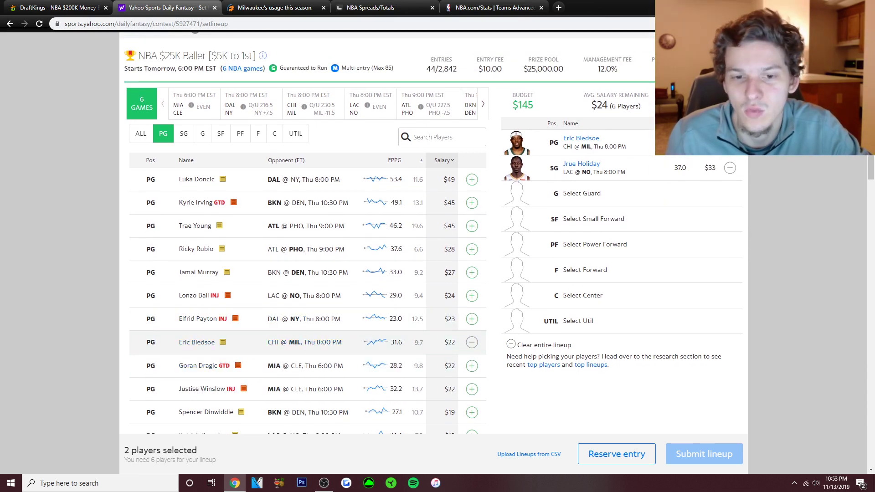
scroll(319, 319, "down", 1)
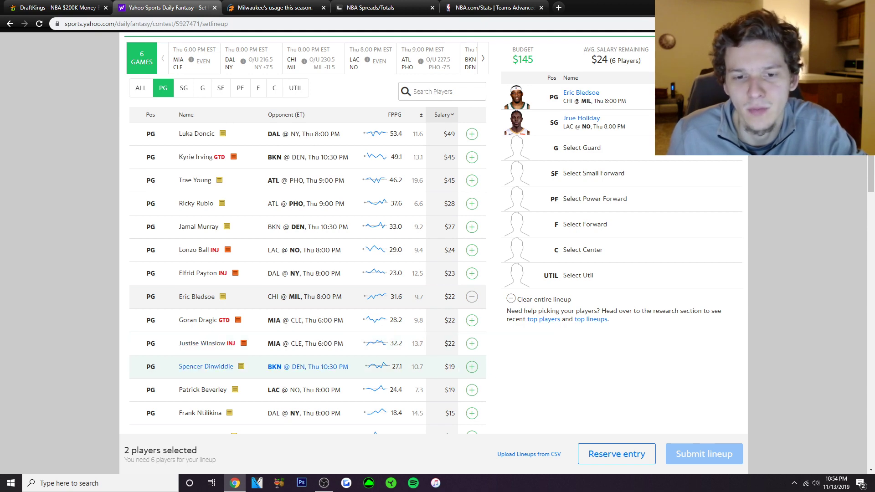
scroll(300, 366, "up", 1)
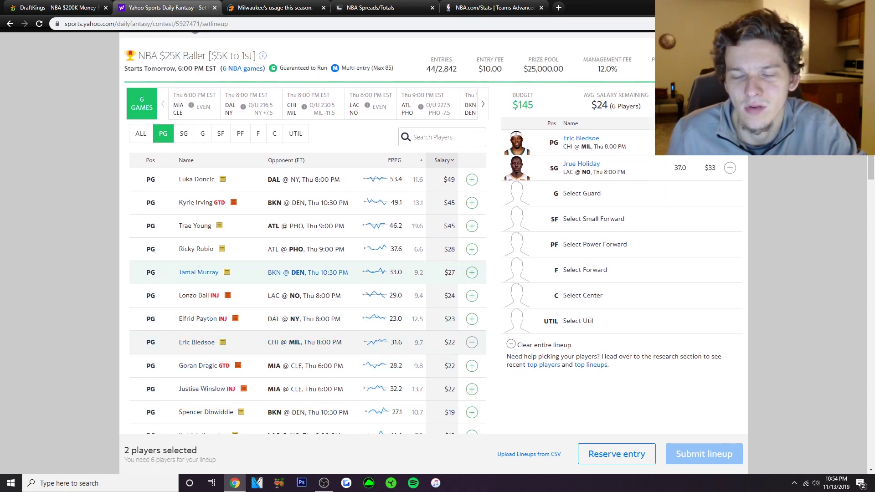
Switch to the DraftKings contest, dismiss Eric Bledsoe's game log, and review the point guards down to the $3,000 salaries
key("ctrl+shift+Tab")
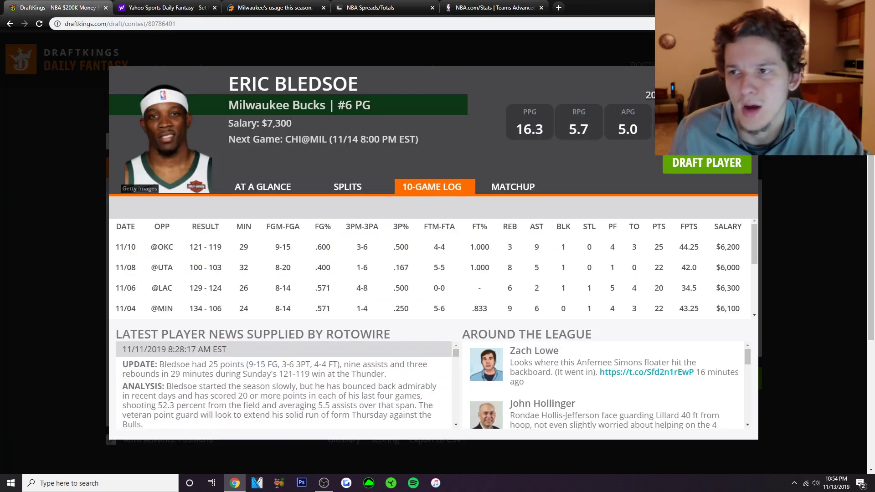
key("Escape")
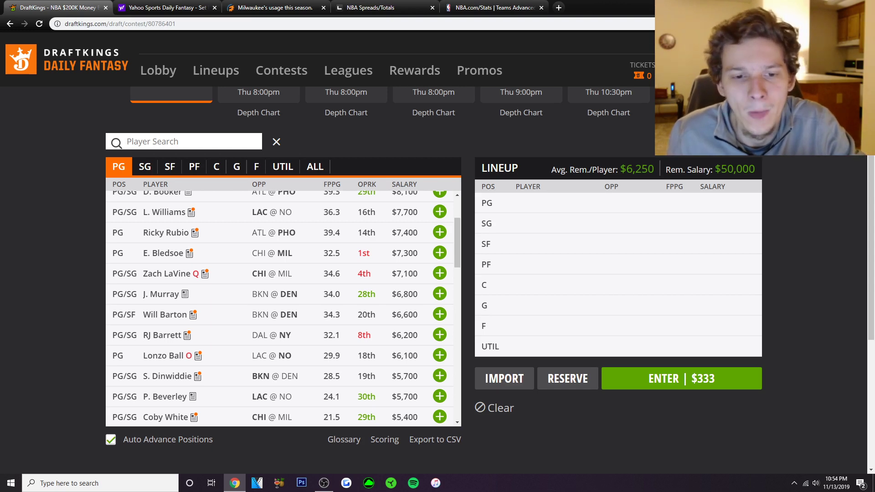
scroll(284, 308, "down", 1)
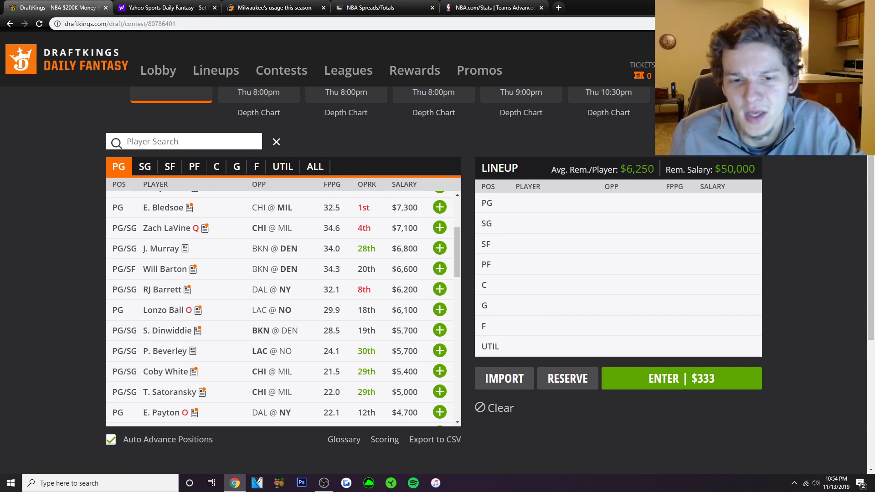
scroll(279, 308, "down", 2)
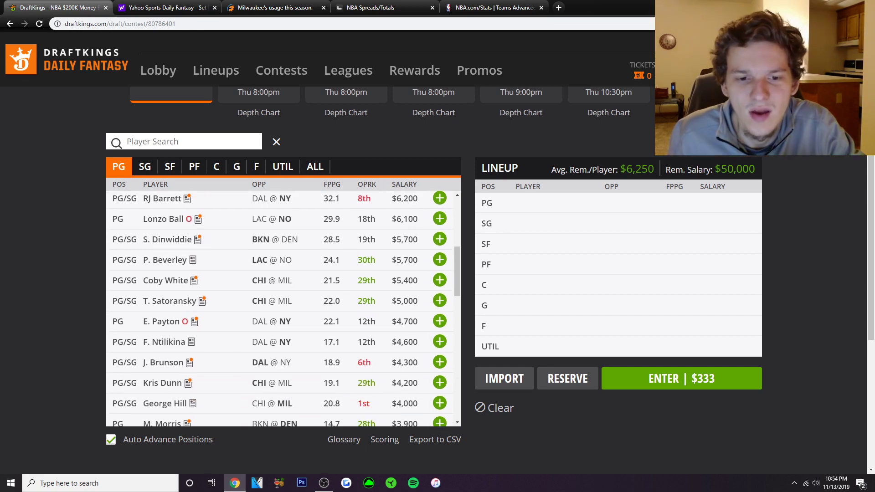
scroll(279, 308, "down", 1)
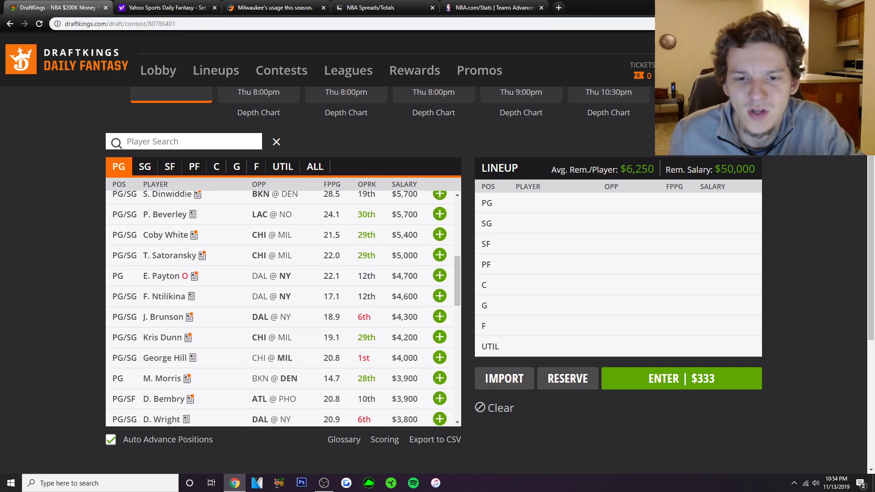
scroll(279, 307, "down", 2)
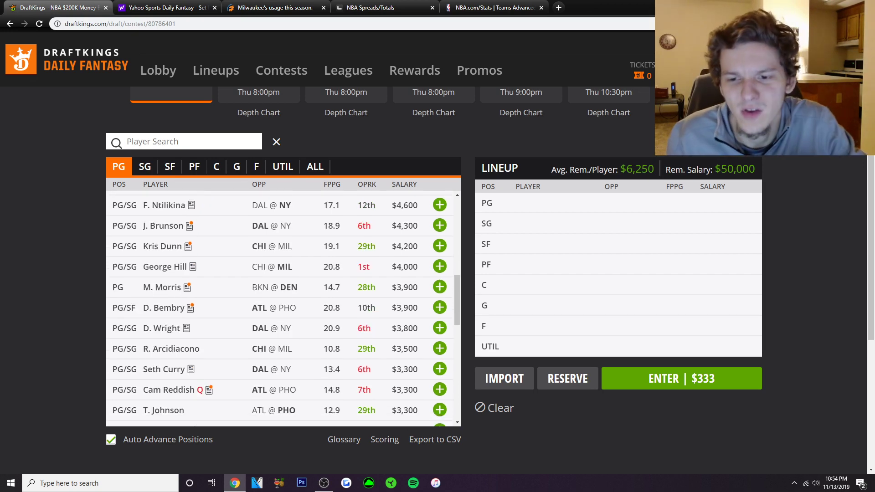
scroll(279, 308, "down", 1)
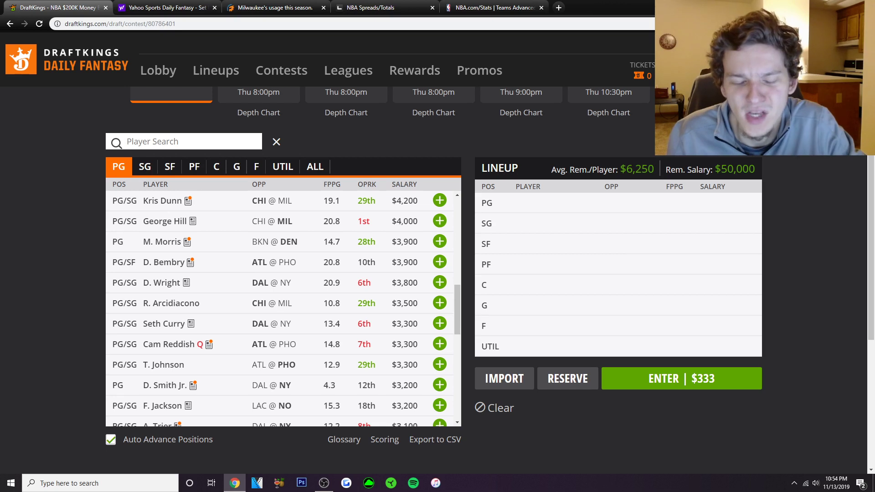
scroll(279, 308, "down", 2)
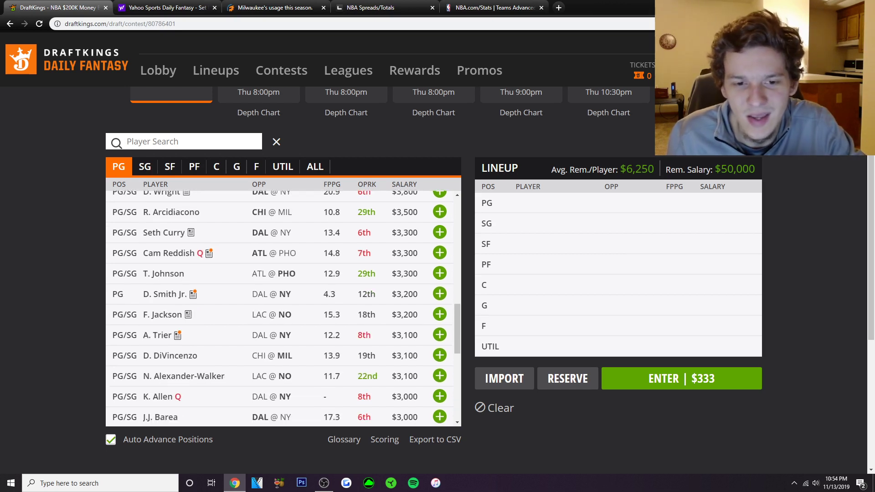
scroll(279, 308, "down", 1)
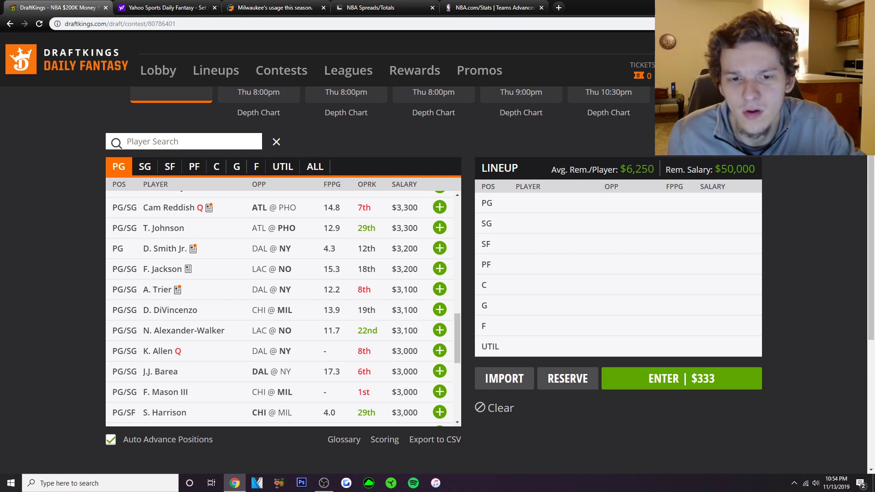
Examine Donte DiVincenzo's 10-game log for minutes, fantasy points and salaries, then close his player card
left_click(439, 248)
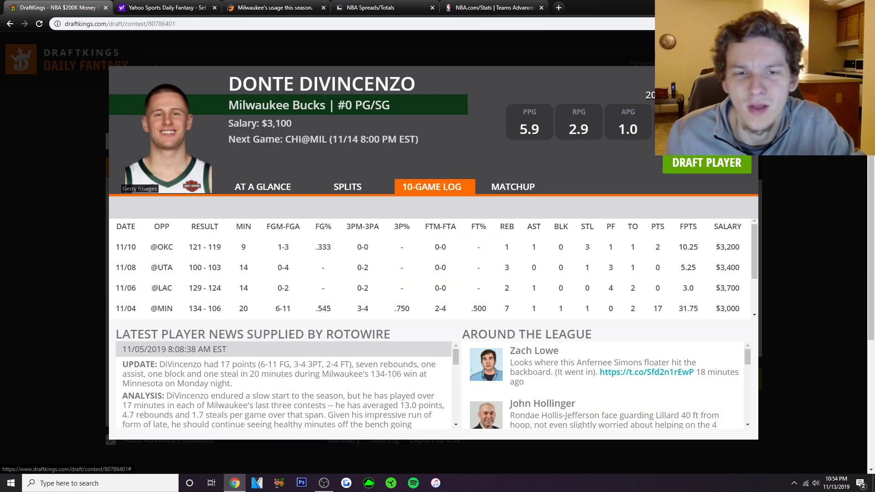
left_click(431, 187)
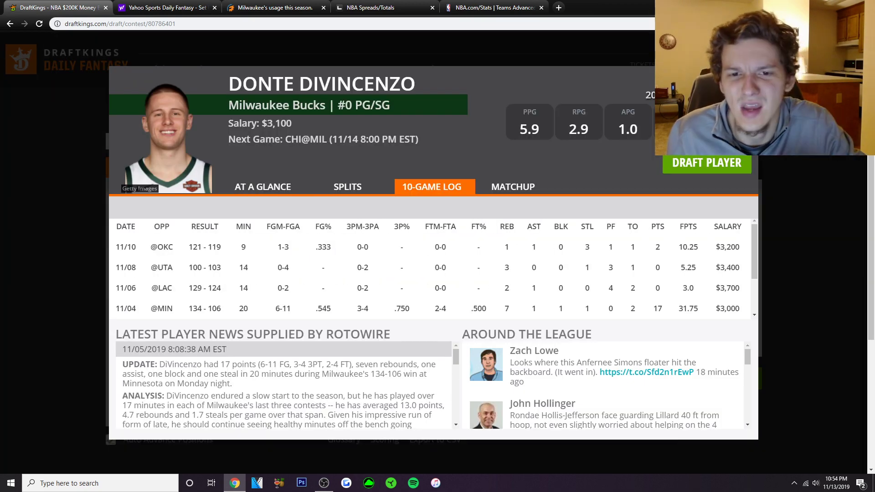
scroll(432, 268, "down", 3)
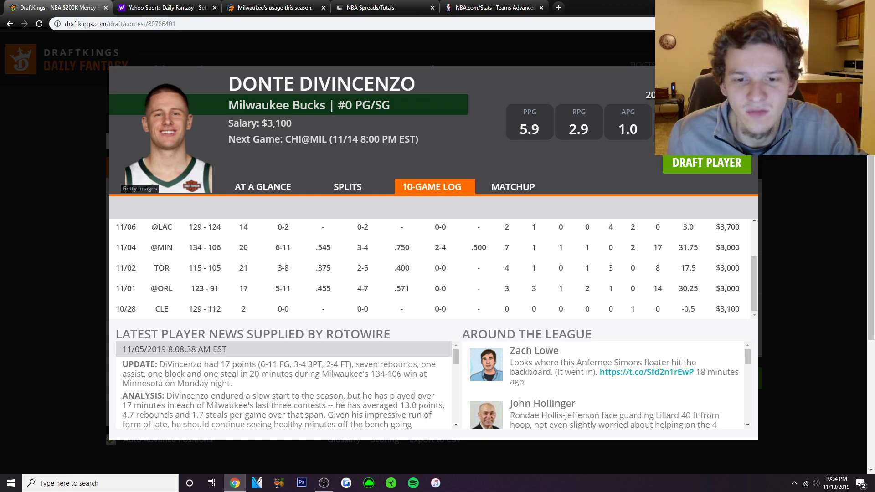
scroll(433, 269, "up", 3)
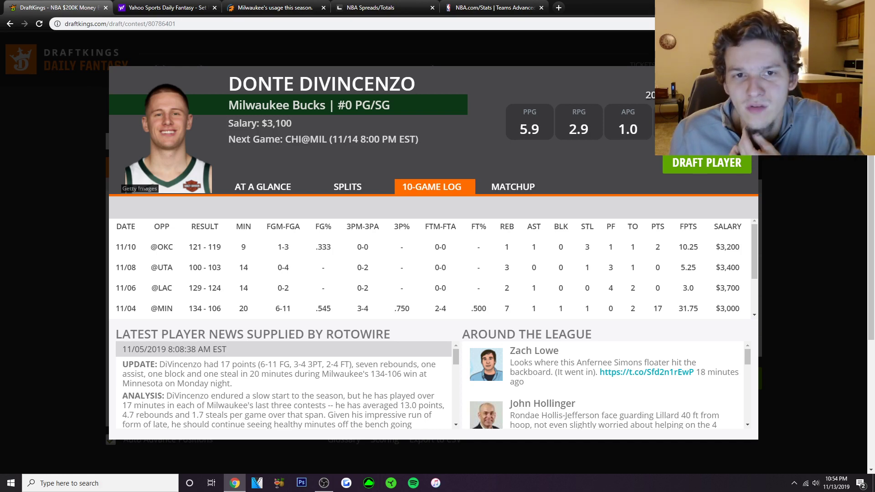
key("Escape")
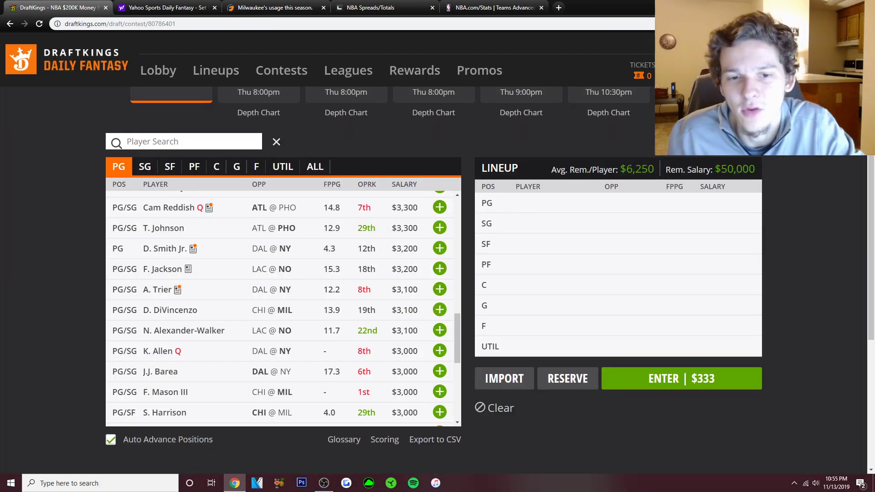
Show the shooting guards in the player pool and review them down to the $4,200 to $4,500 salaries
scroll(280, 309, "up", 15)
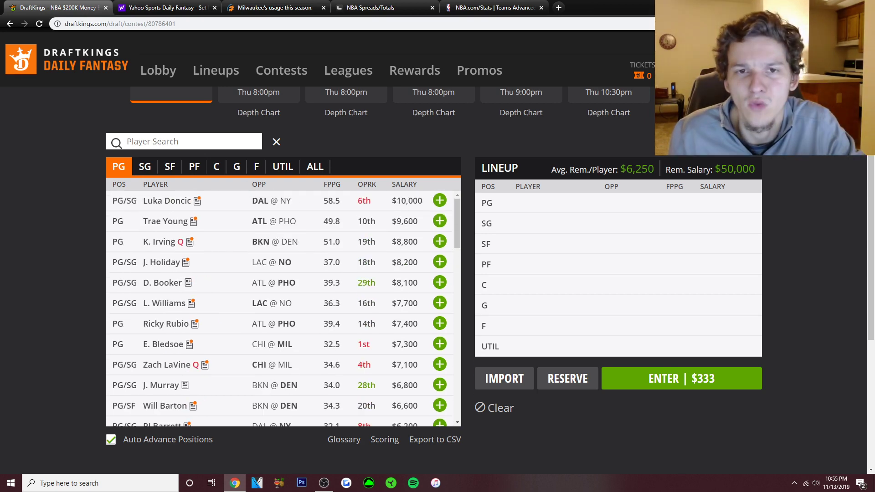
scroll(280, 309, "up", 1)
scroll(437, 282, "up", 1)
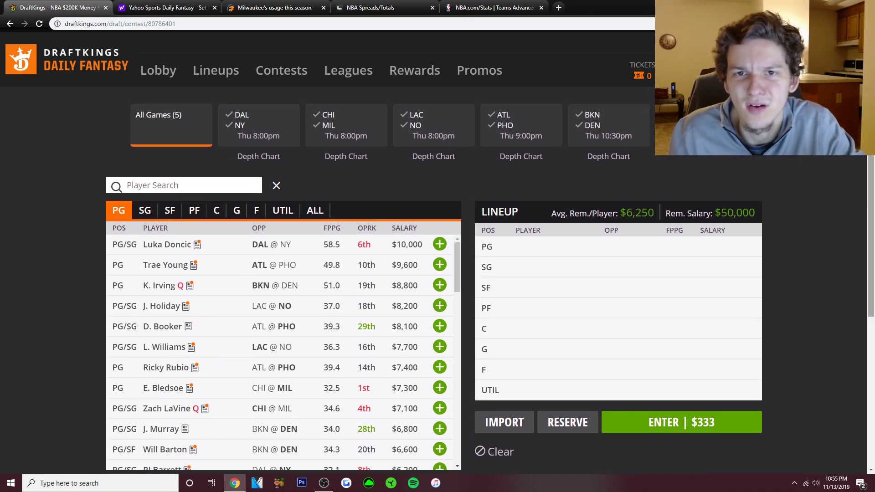
left_click(144, 210)
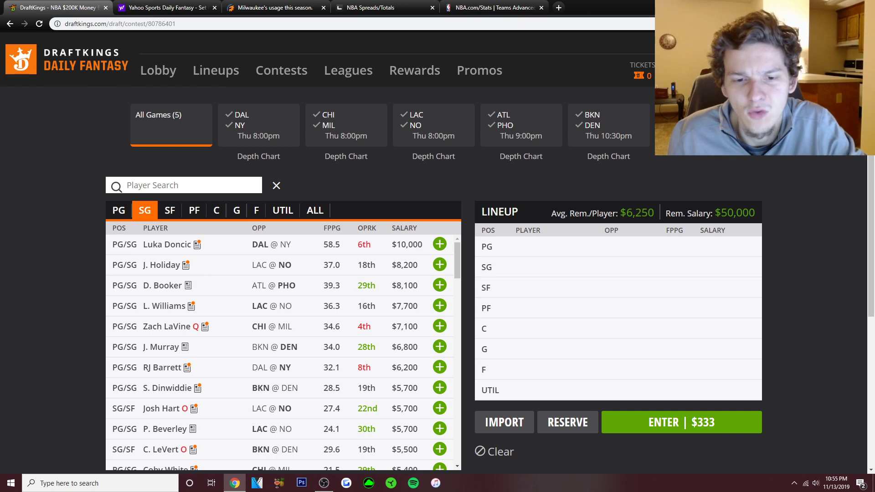
scroll(279, 350, "down", 2)
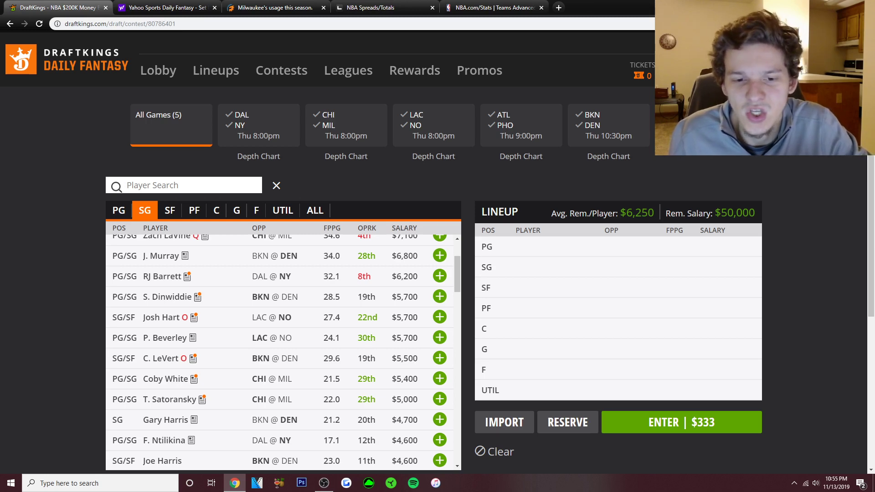
scroll(283, 350, "down", 1)
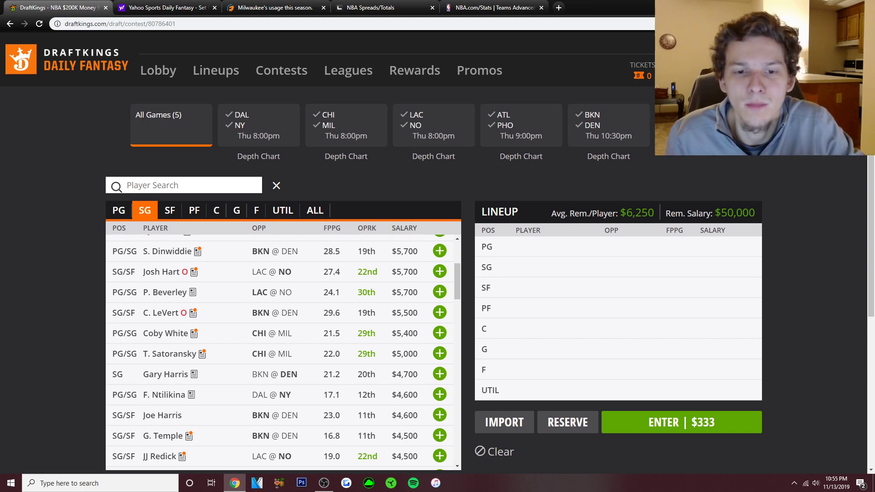
scroll(160, 367, "down", 1)
scroll(160, 367, "down", 1)
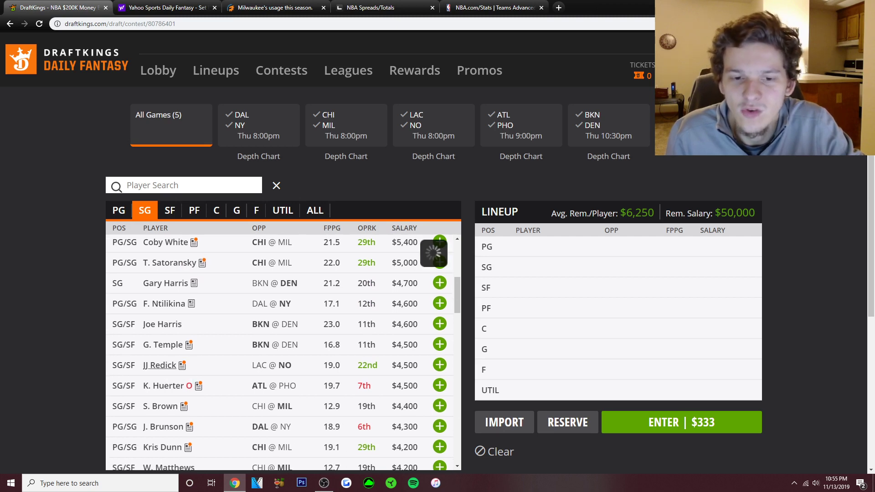
Check JJ Redick's 10-game log and add him to the DraftKings lineup at SG
left_click(160, 365)
left_click(428, 187)
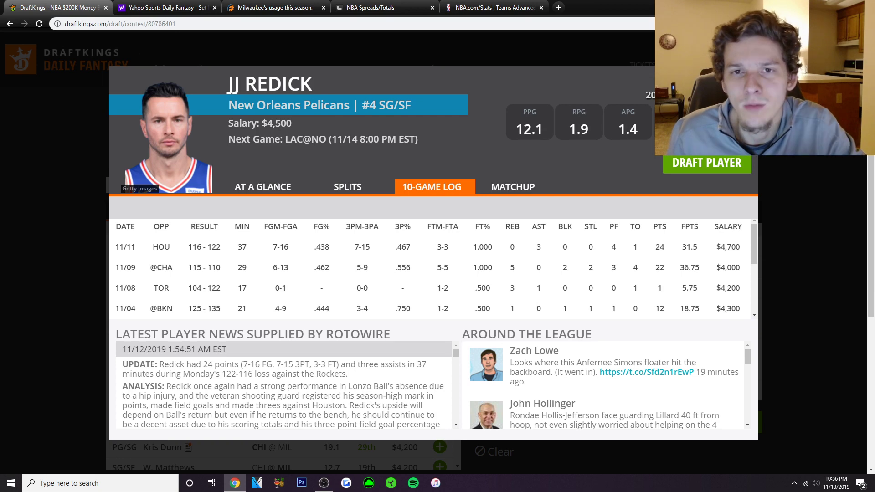
key("Escape")
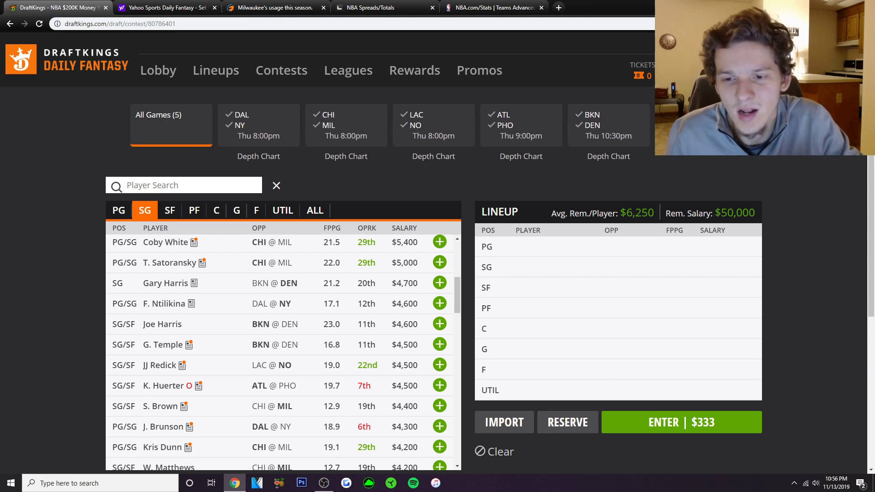
left_click(439, 364)
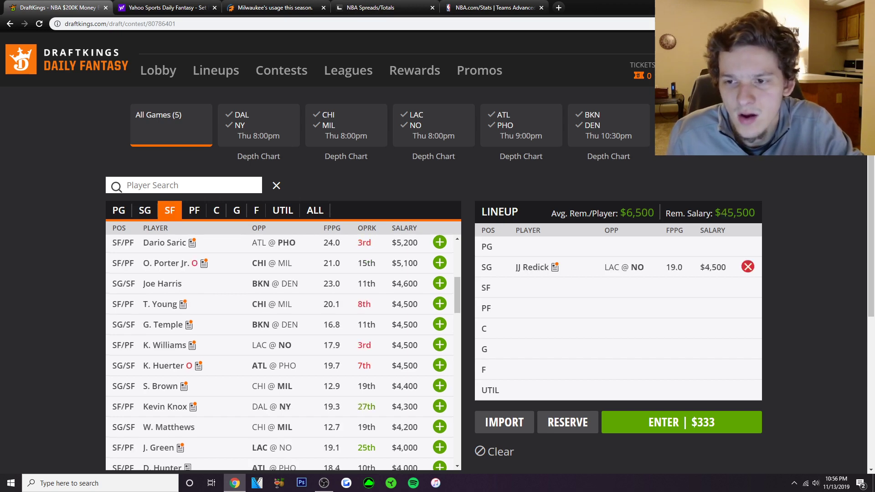
Switch to the Yahoo Daily Fantasy lineup and add JJ Redick from the shooting guards for $11
left_click(164, 7)
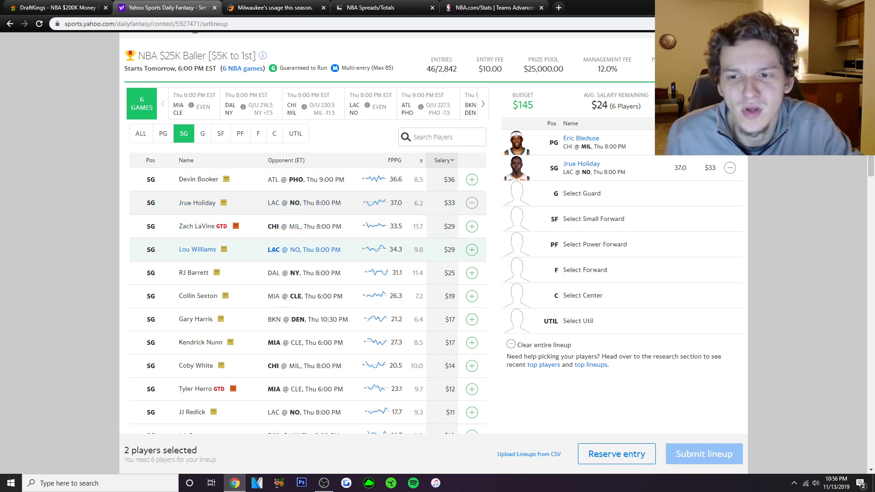
scroll(300, 250, "down", 1)
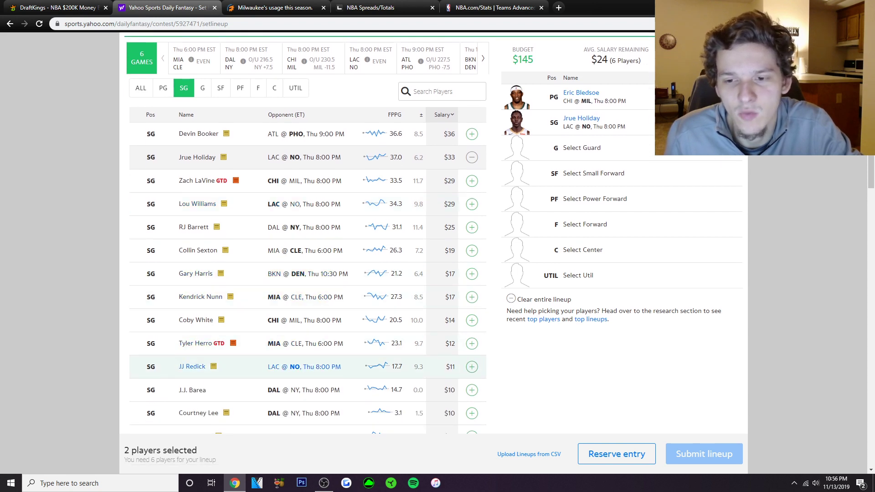
left_click(471, 367)
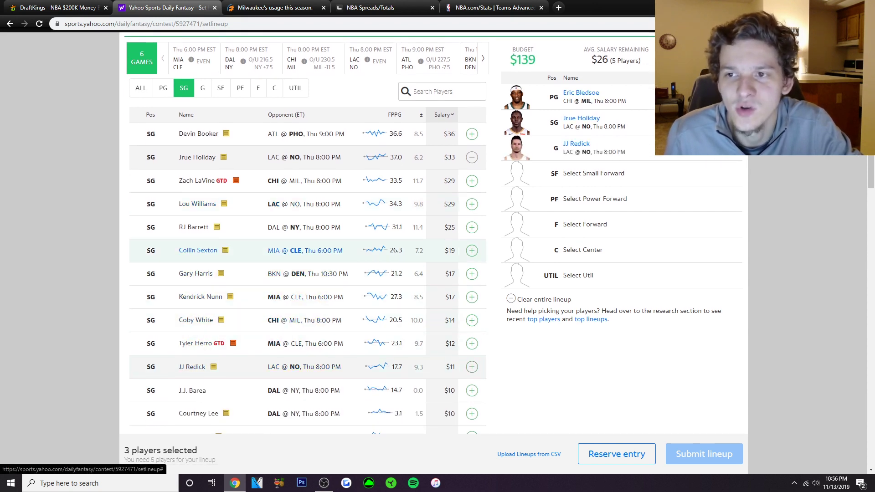
scroll(319, 223, "up", 1)
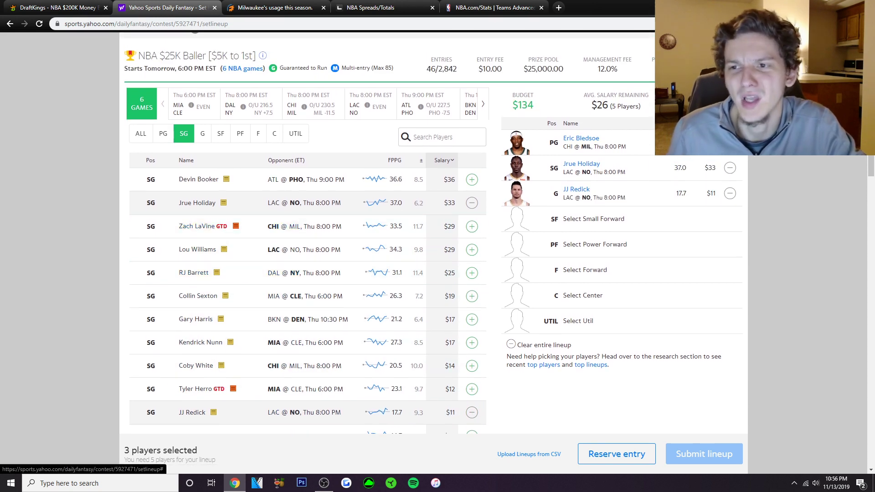
Switch to the DraftKings lineup and review the shooting guards from the top salaries down to the $3,100 range
left_click(82, 7)
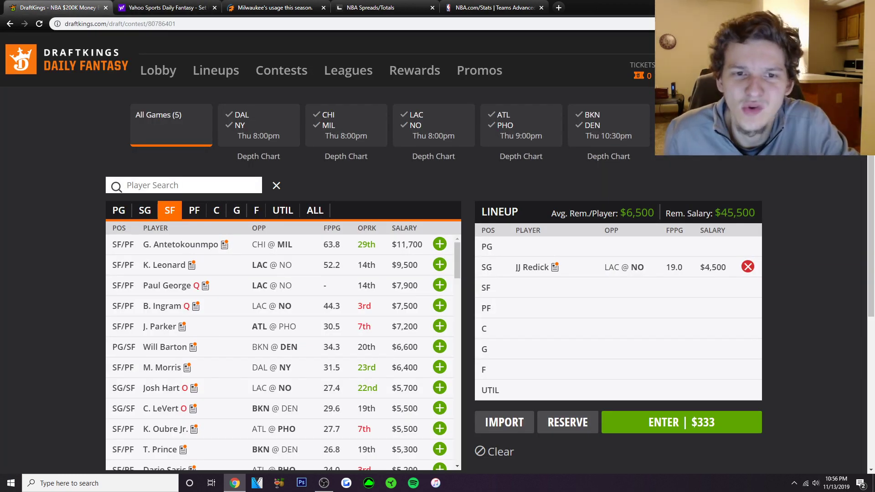
left_click(145, 210)
scroll(283, 351, "down", 5)
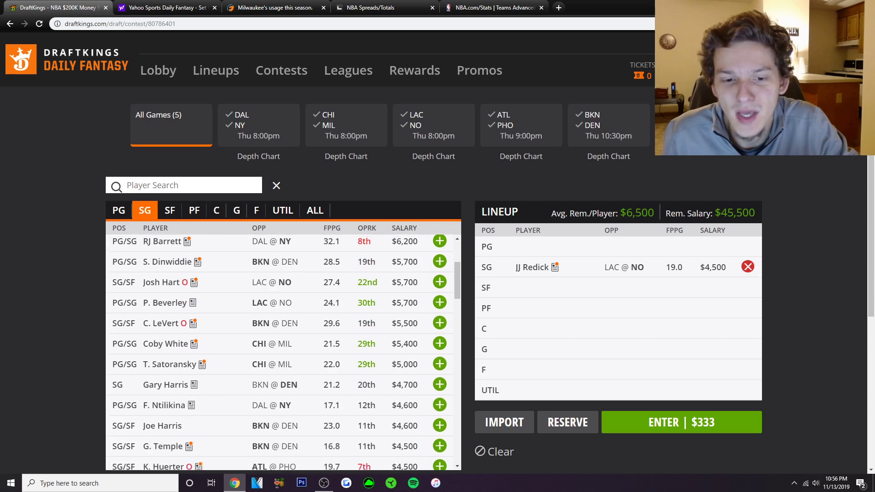
scroll(283, 351, "down", 4)
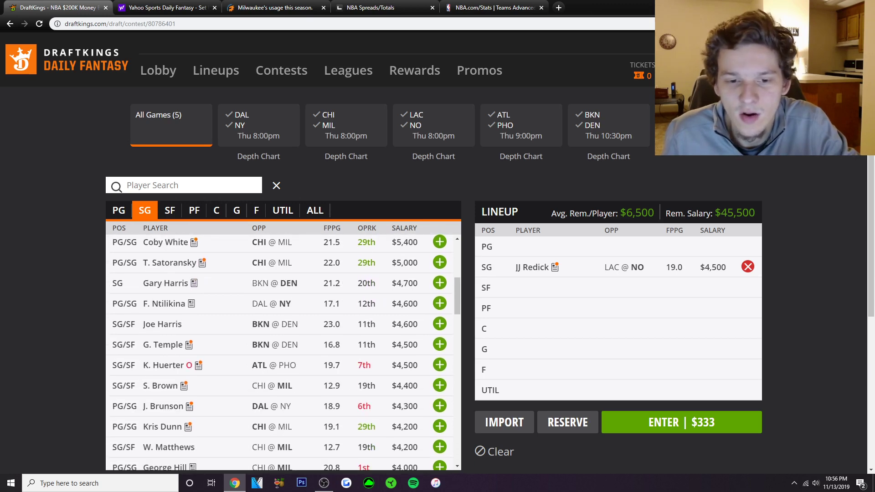
scroll(283, 351, "down", 4)
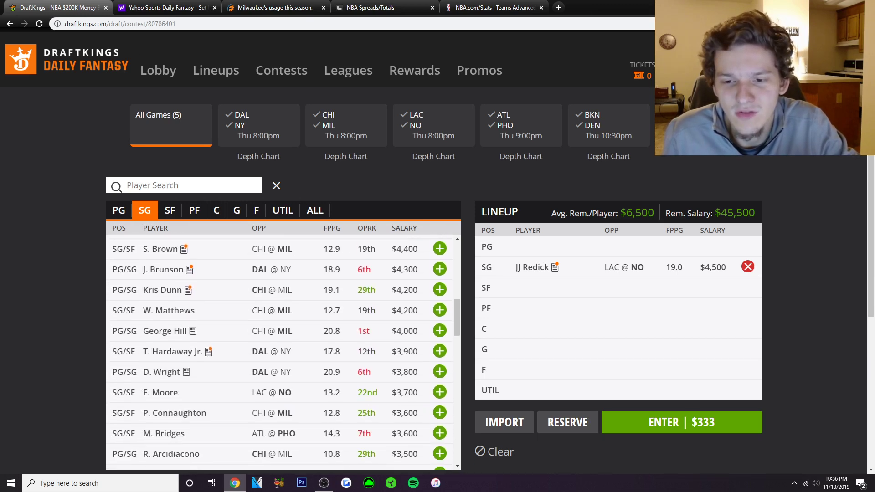
scroll(283, 351, "down", 1)
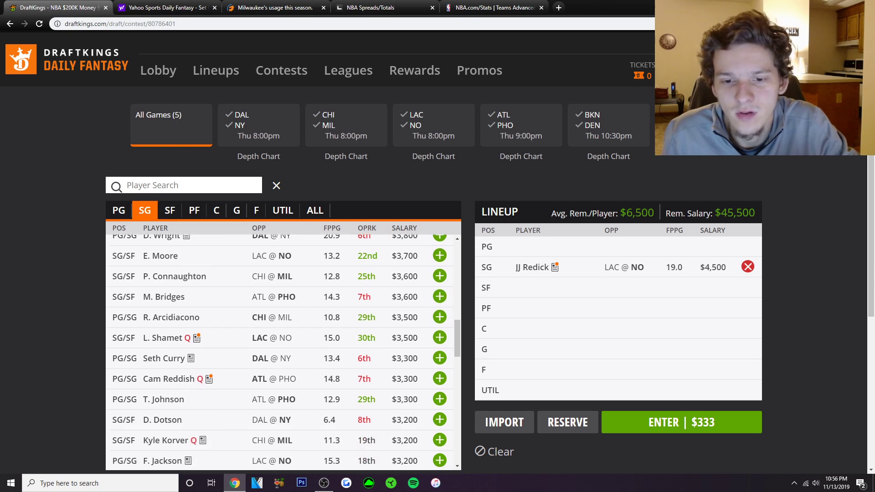
scroll(282, 351, "up", 1)
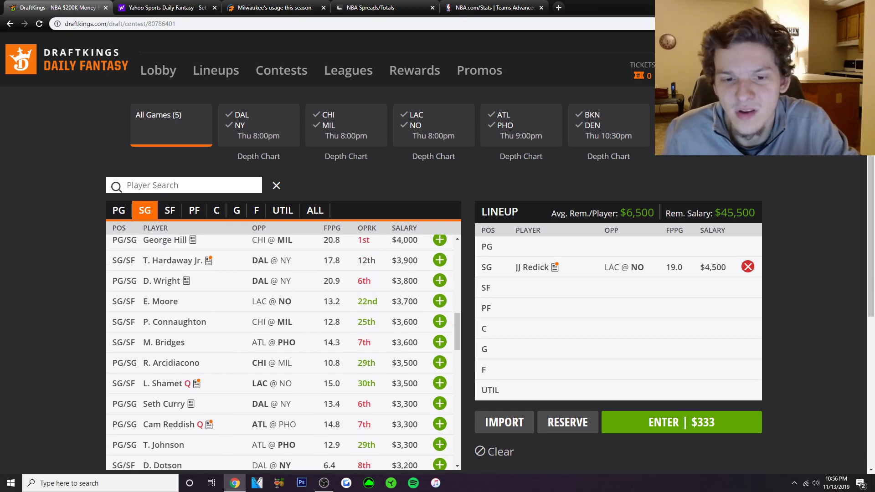
scroll(282, 351, "down", 3)
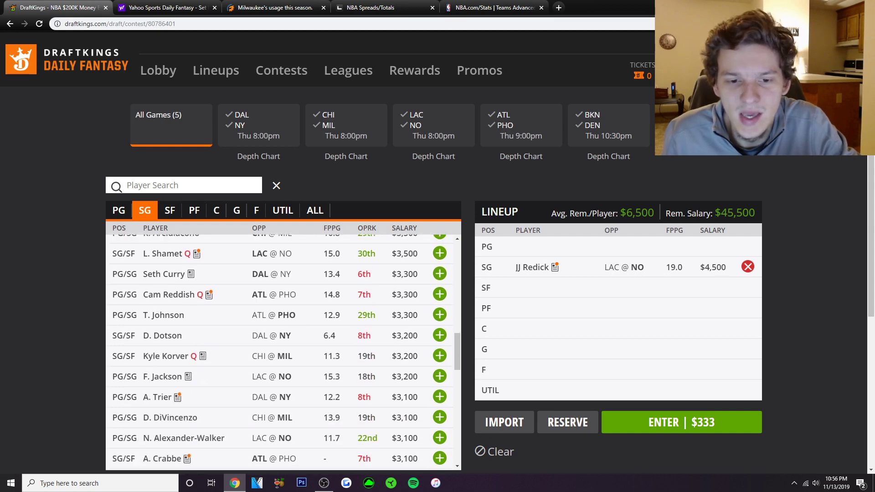
scroll(283, 351, "up", 4)
scroll(283, 351, "up", 5)
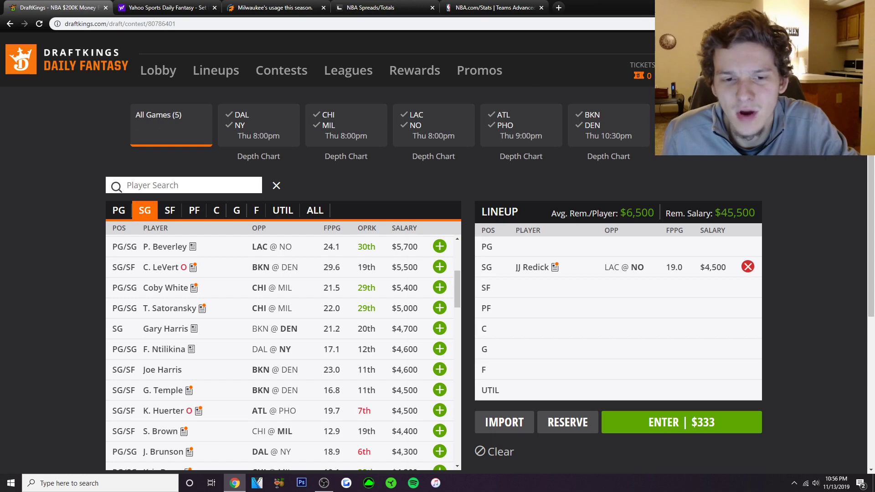
scroll(279, 353, "up", 5)
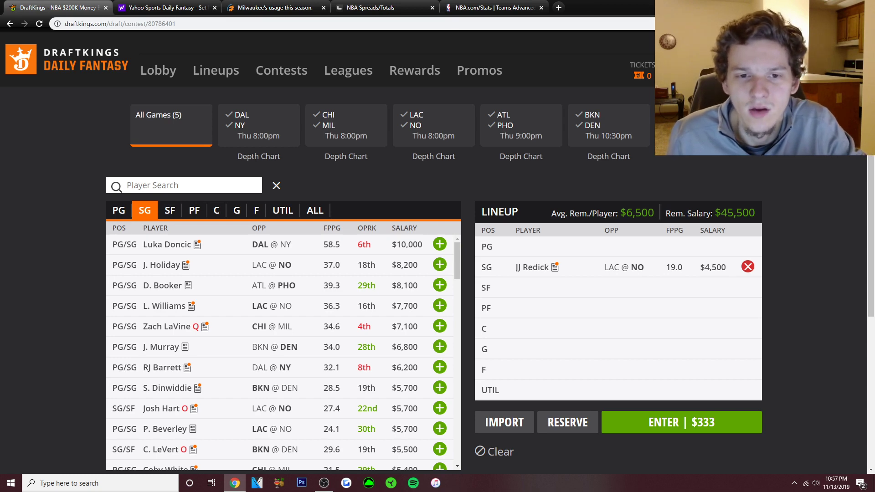
Add G. Antetokounmpo to the DraftKings lineup at SF and open his 10-game log
left_click(170, 210)
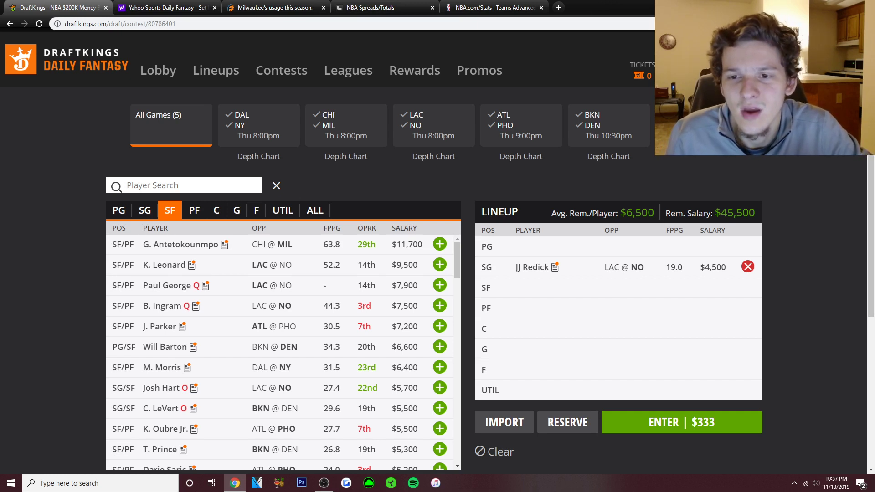
left_click(439, 244)
left_click(169, 210)
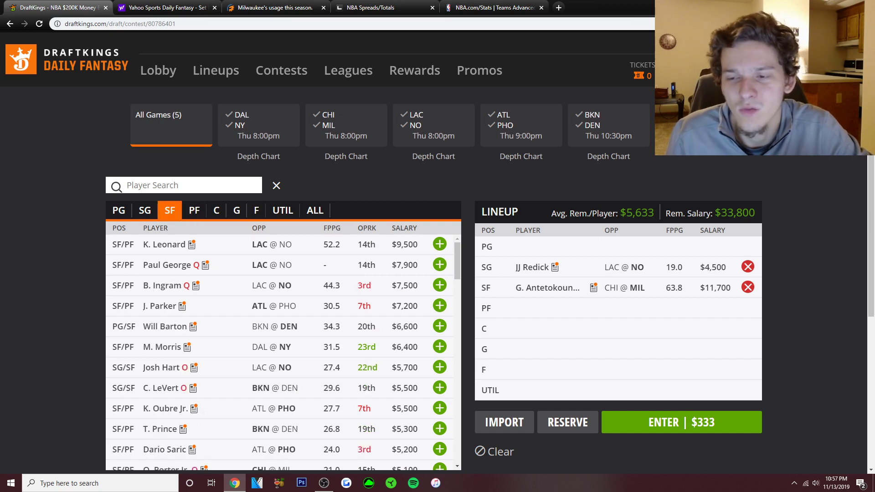
left_click(547, 288)
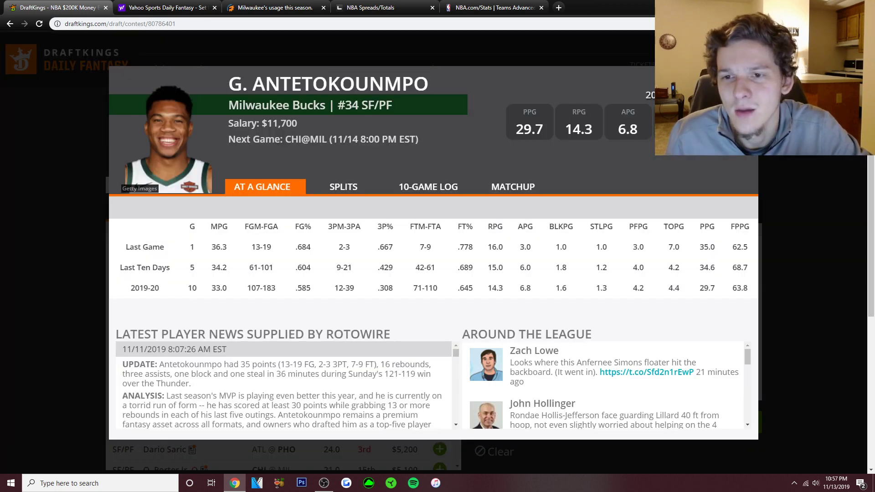
left_click(431, 187)
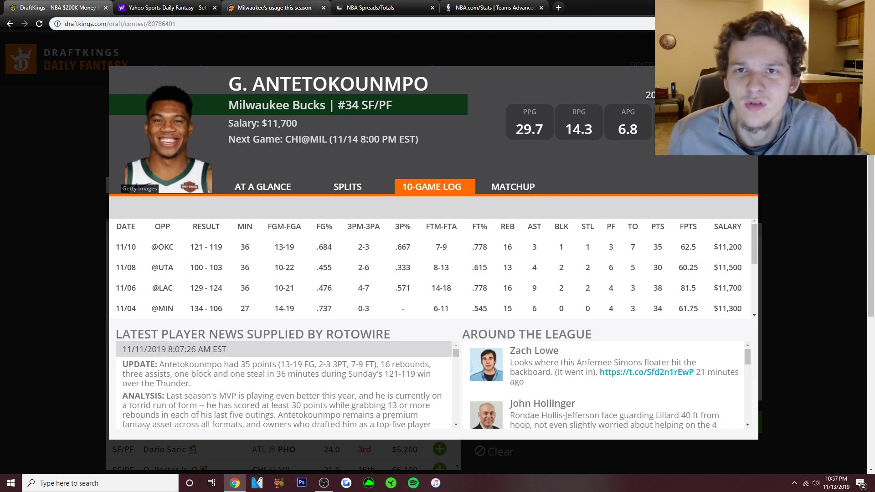
Check the Chicago at Milwaukee spread and total and the Bucks' usage without Khris Middleton, then return to Antetokounmpo's player card
left_click(383, 8)
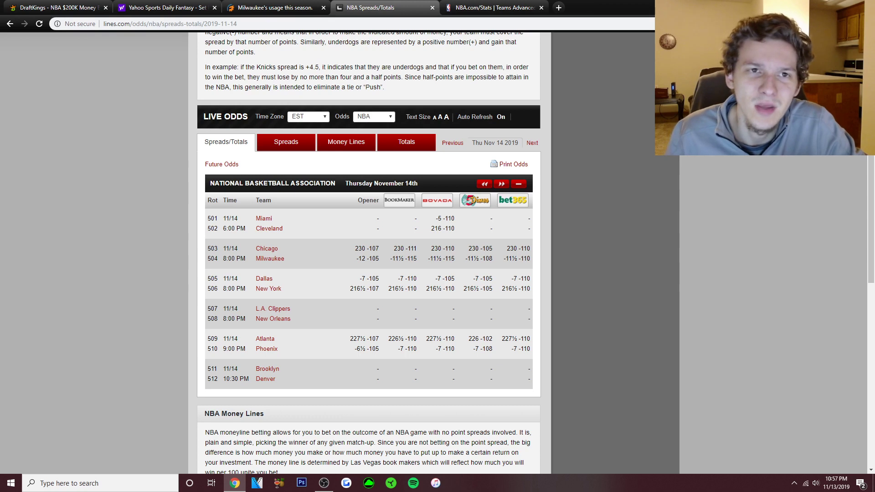
key("ctrl+1")
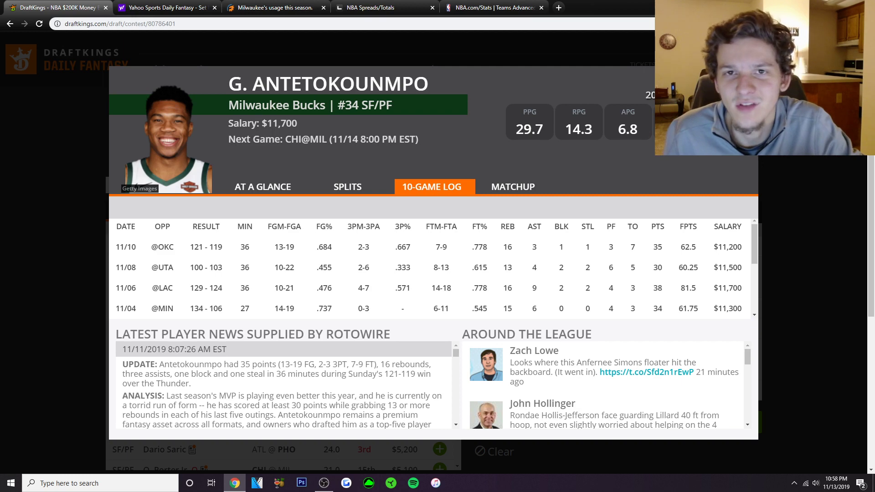
left_click(371, 8)
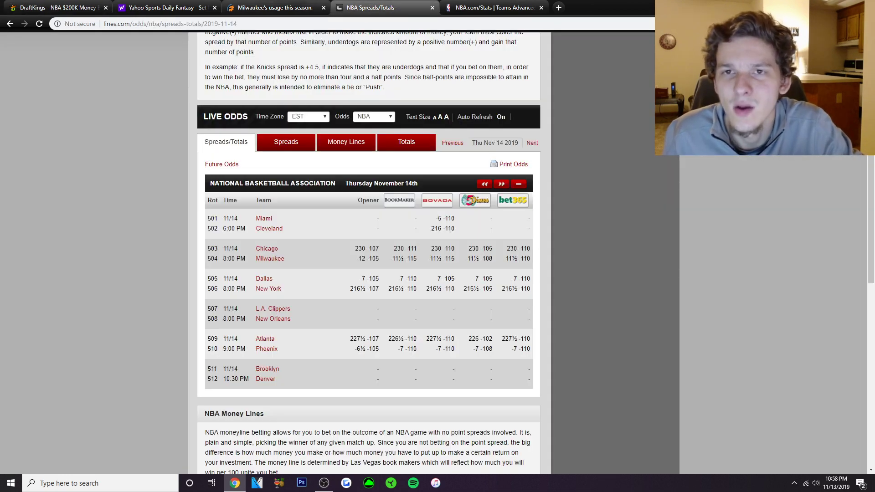
key("ctrl+shift+Tab")
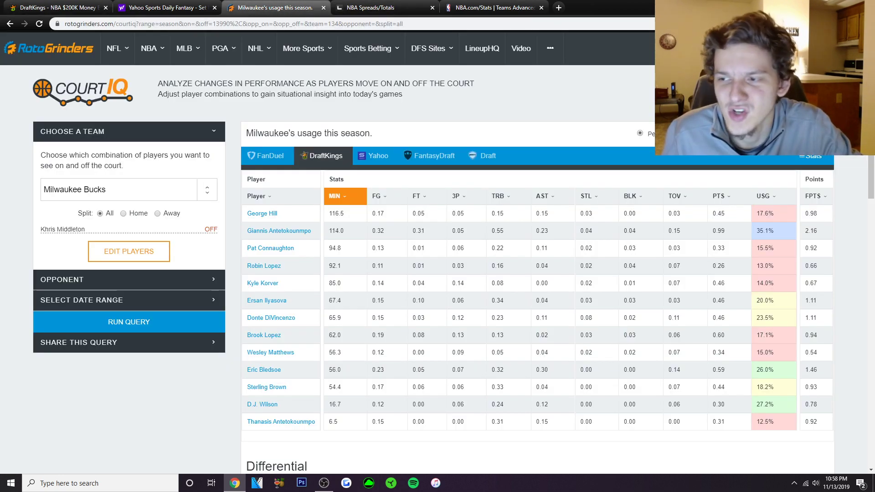
key("ctrl+shift+Tab")
key("ctrl+shift+Tab")
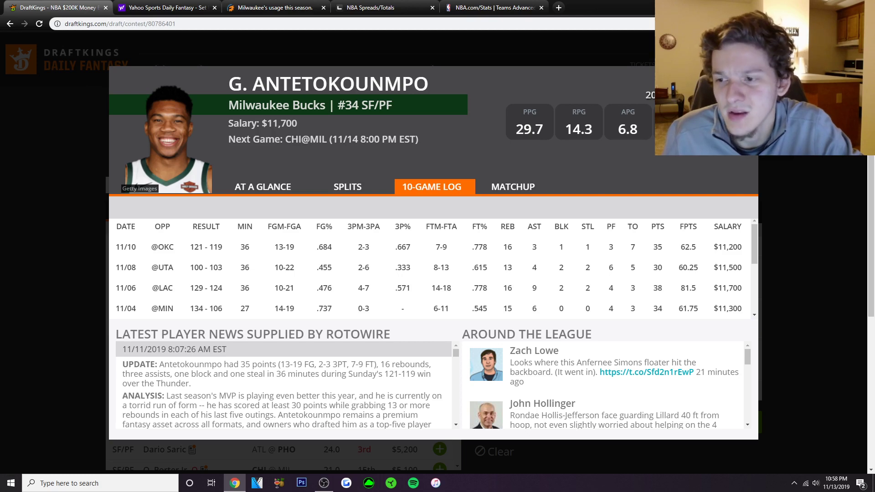
Review Antetokounmpo's earlier games in the 10-game log, then close his player card
scroll(432, 268, "down", 2)
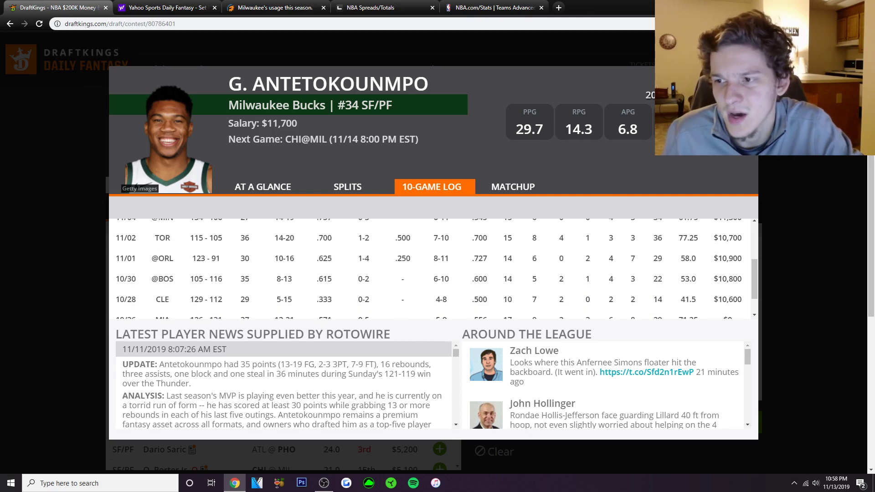
scroll(433, 269, "up", 3)
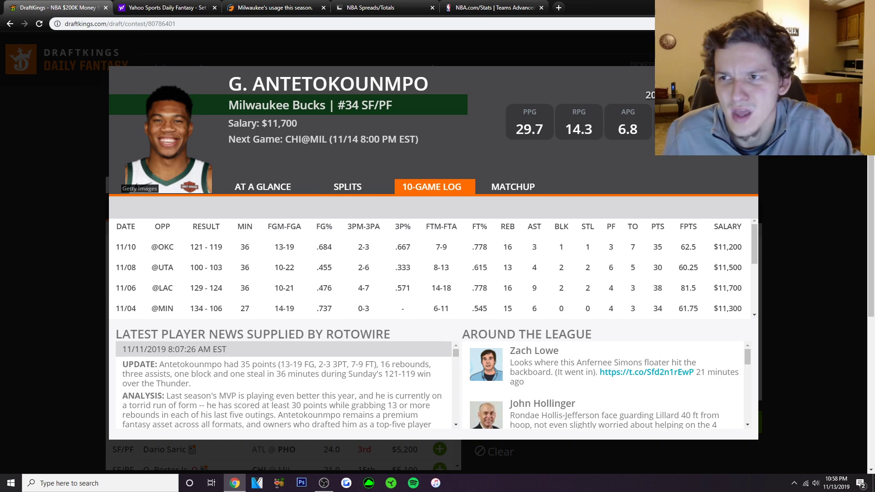
key("Escape")
Switch to the Yahoo lineup and examine the power forwards' salaries, then return to DraftKings
left_click(164, 8)
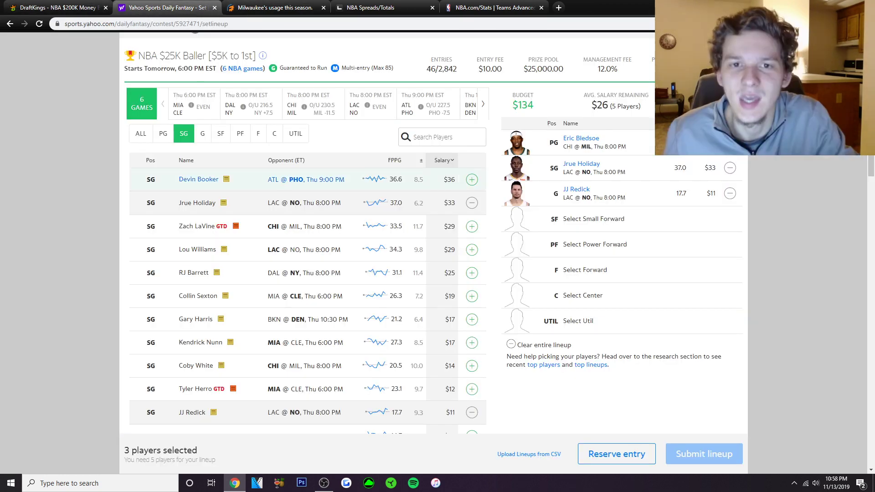
left_click(240, 134)
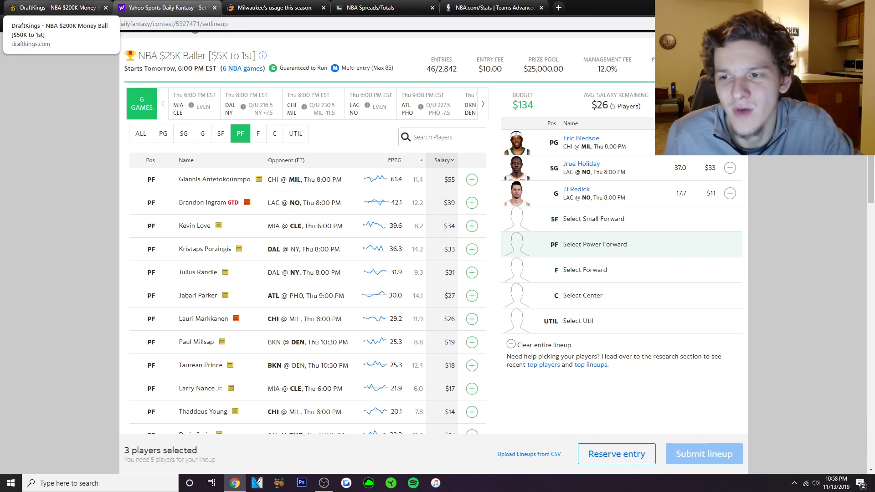
left_click(54, 8)
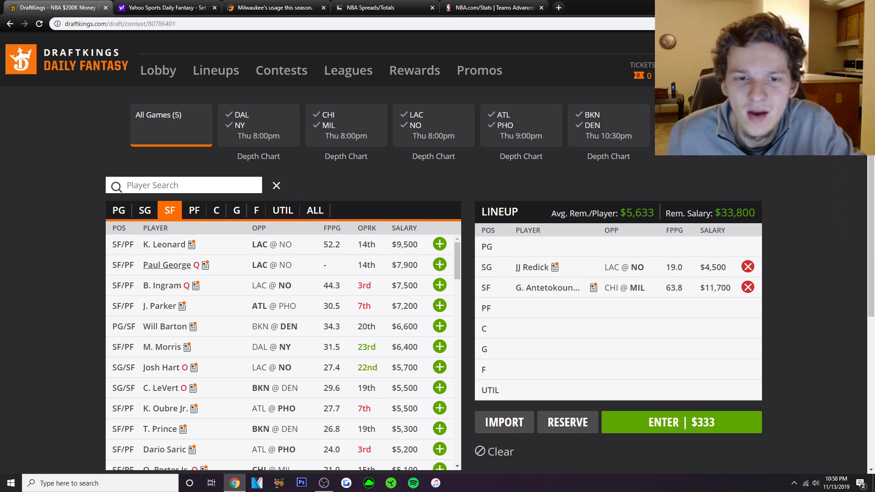
Check Paul George's 10-game log and read his latest injury news, then close his player card
left_click(167, 266)
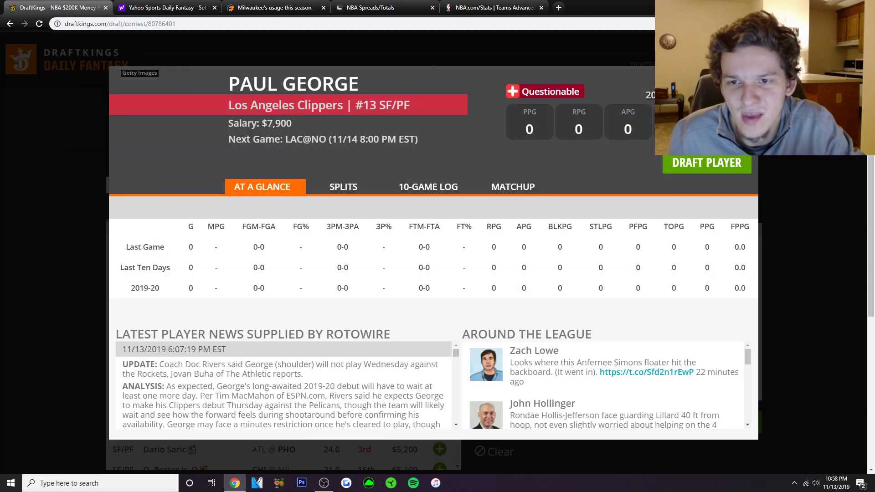
left_click(431, 187)
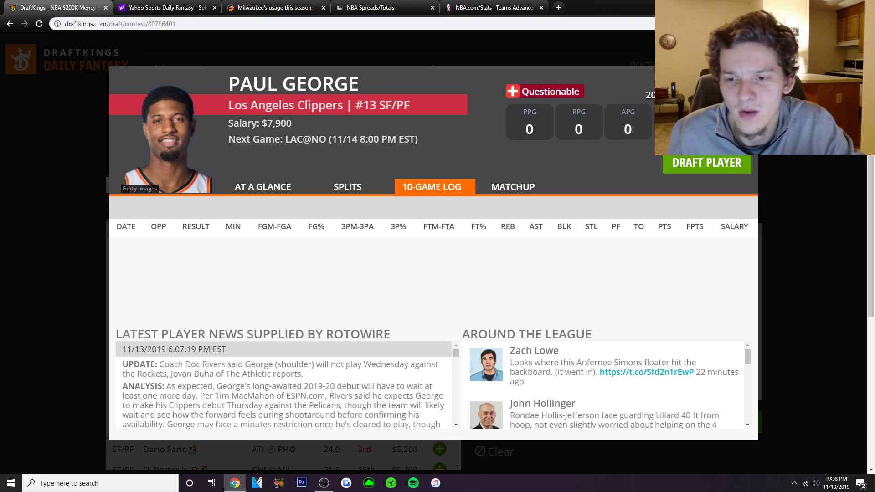
scroll(283, 385, "down", 1)
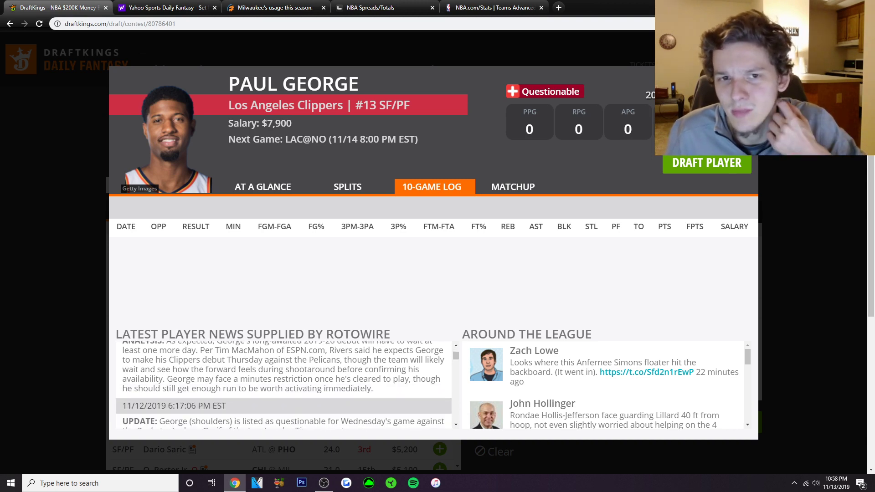
scroll(283, 384, "up", 1)
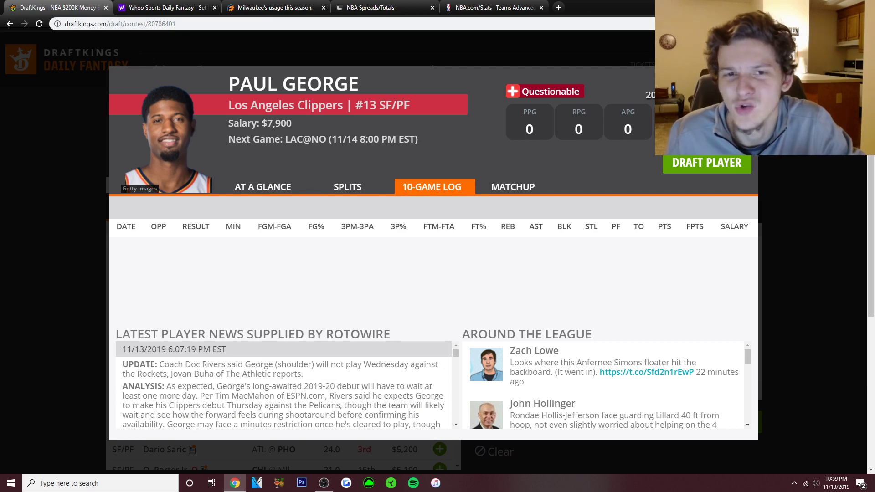
key("Escape")
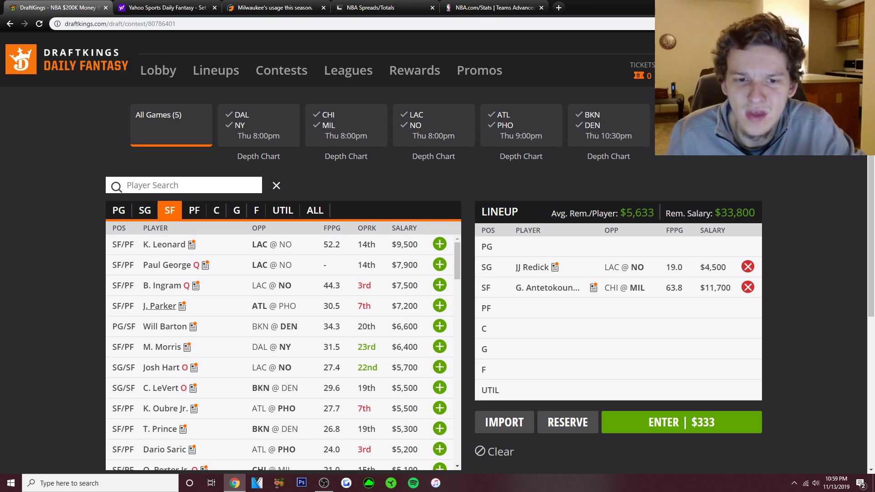
Check Jabari Parker's 10-game log on DraftKings, then switch to the Yahoo lineup and add him at PF for $27
left_click(160, 305)
left_click(431, 187)
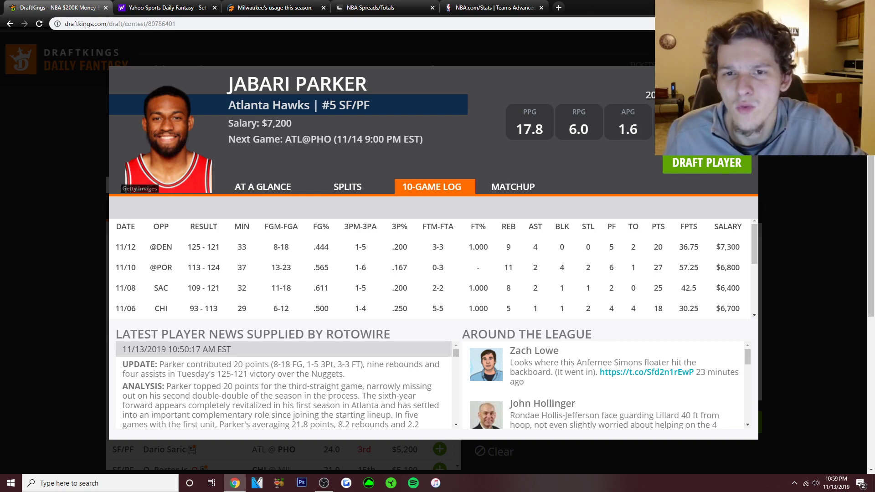
key("Escape")
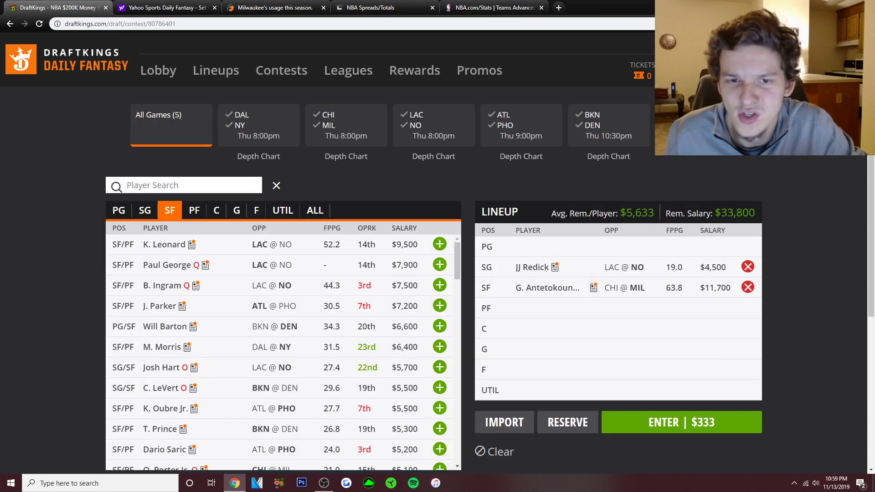
key("ctrl+Tab")
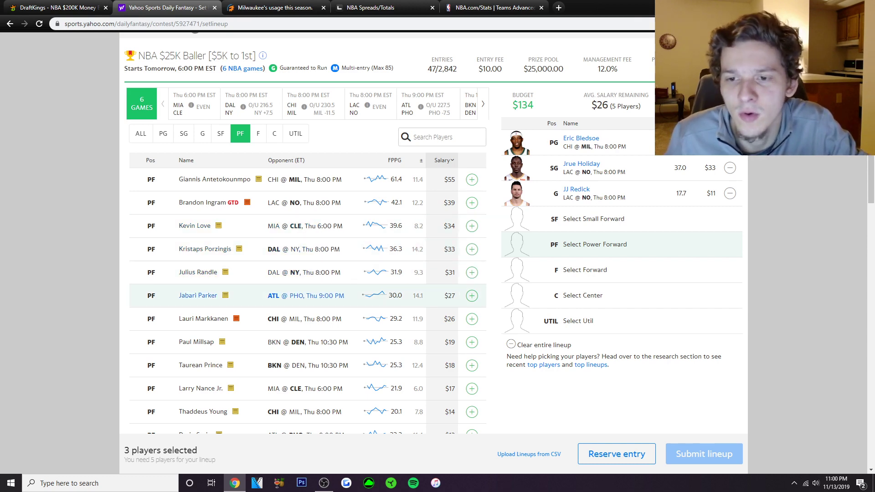
left_click(471, 295)
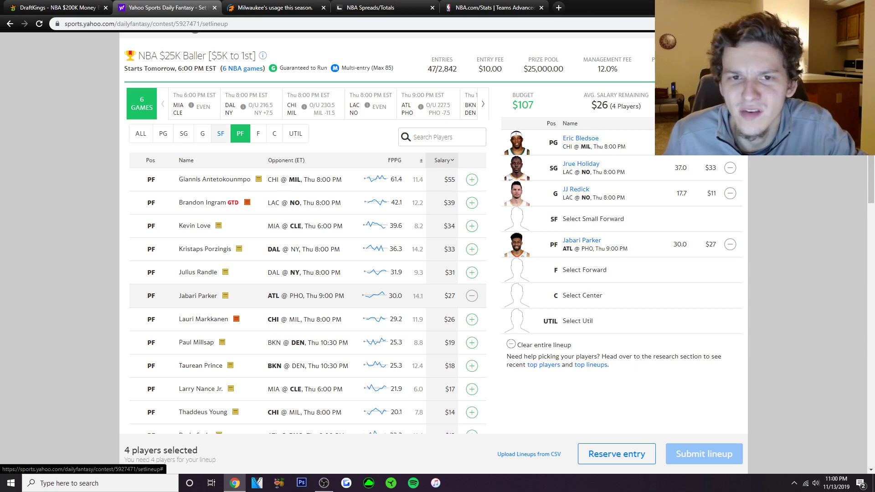
List the small forwards in the Yahoo lineup, then switch to DraftKings and browse its small forwards
left_click(220, 133)
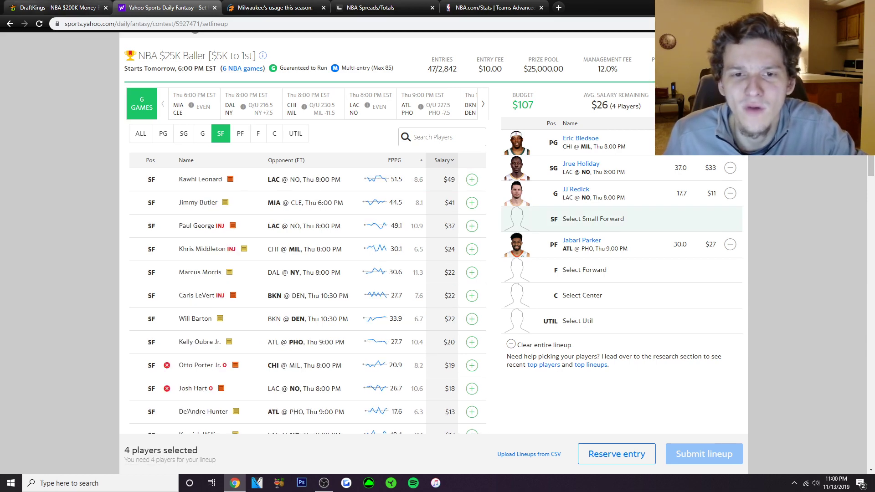
left_click(54, 7)
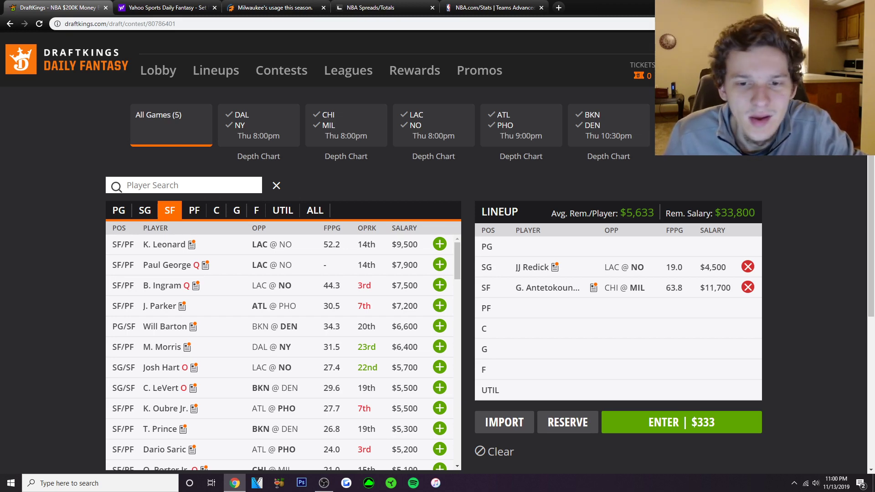
scroll(282, 351, "down", 1)
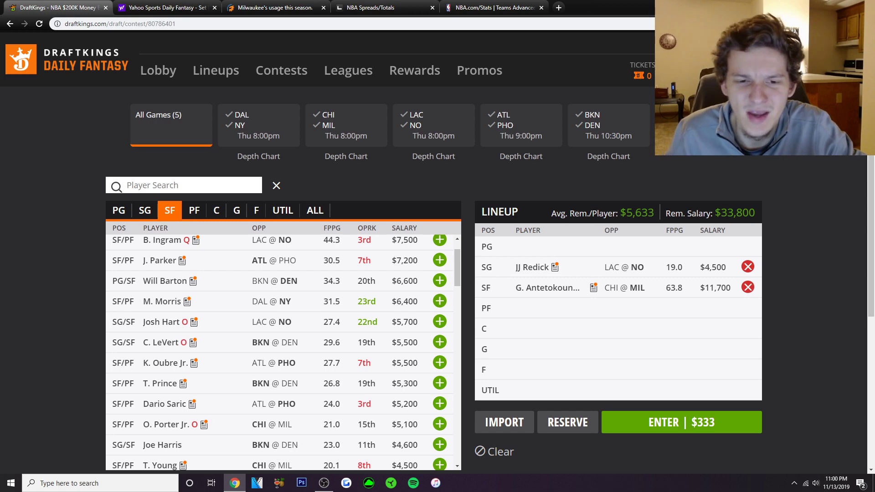
Check Kelly Oubre Jr.'s 10-game log, then close his player card
left_click(439, 260)
left_click(165, 362)
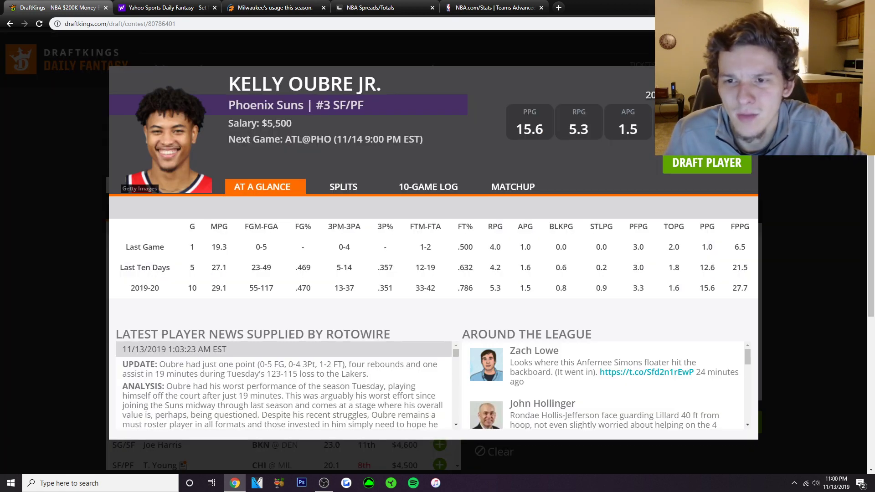
left_click(432, 187)
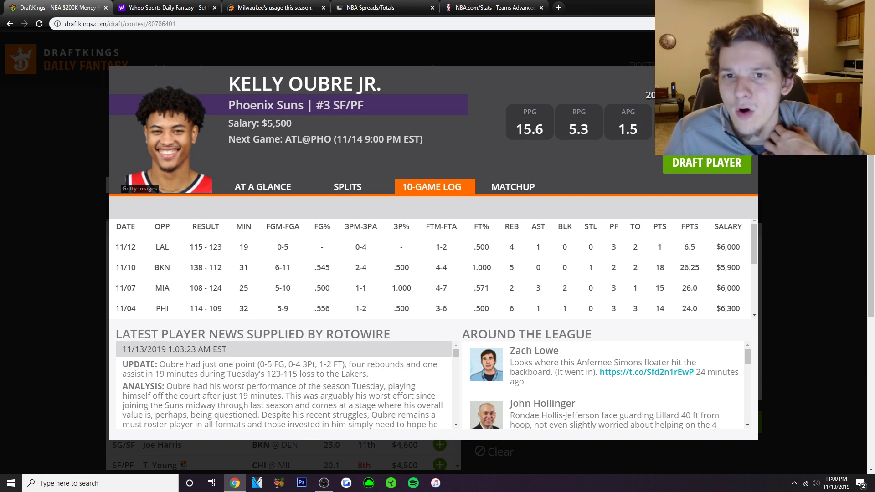
key("Escape")
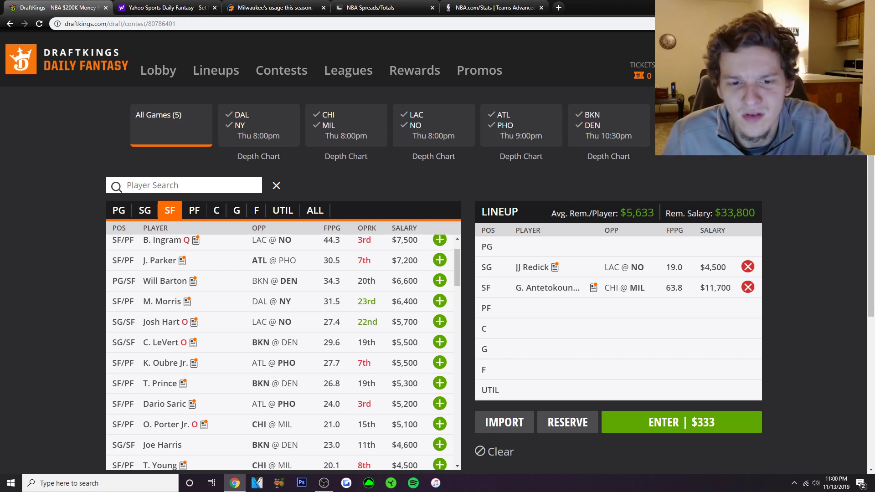
Review Kenrich Williams's 10-game log and add him to the DraftKings lineup at PF for $4,500
scroll(280, 351, "down", 1)
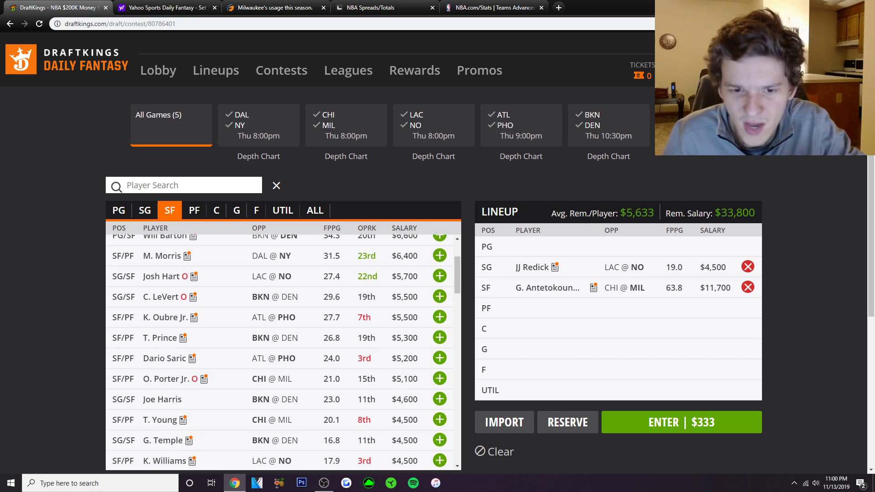
scroll(280, 351, "down", 3)
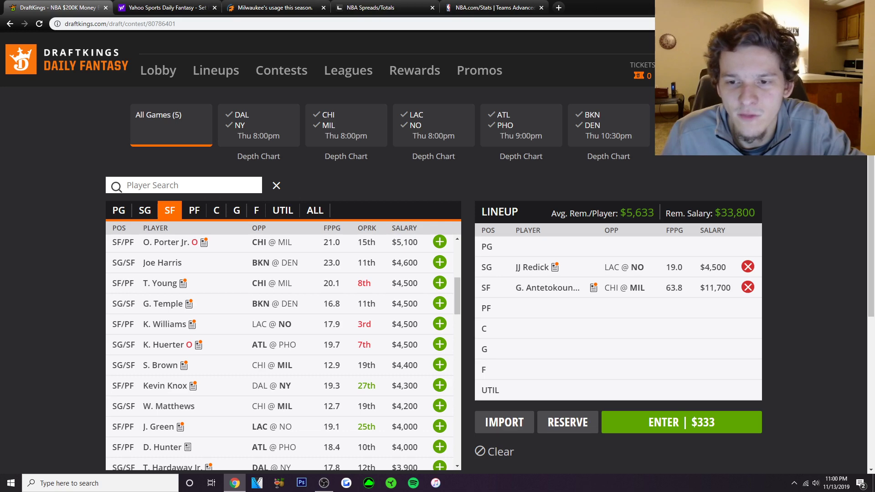
left_click(165, 324)
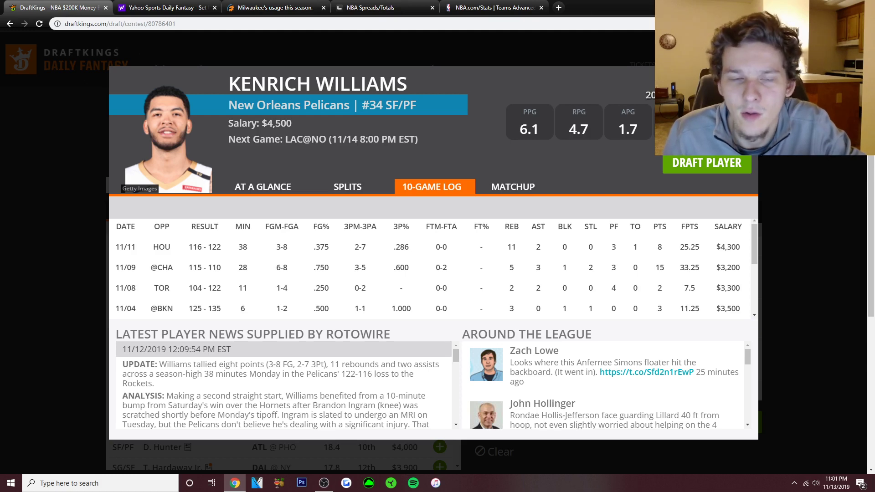
key("Escape")
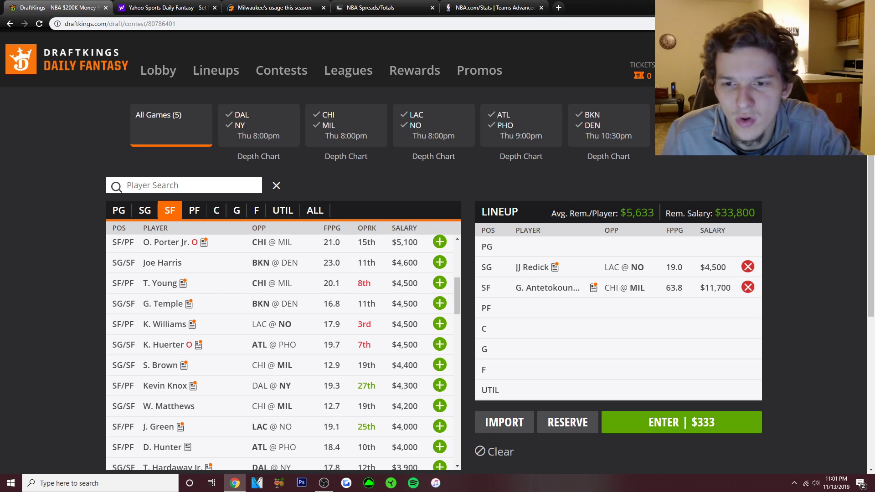
left_click(439, 324)
Switch to the Yahoo lineup and compare the small forwards' salaries, including the cheaper options
key("ctrl+Tab")
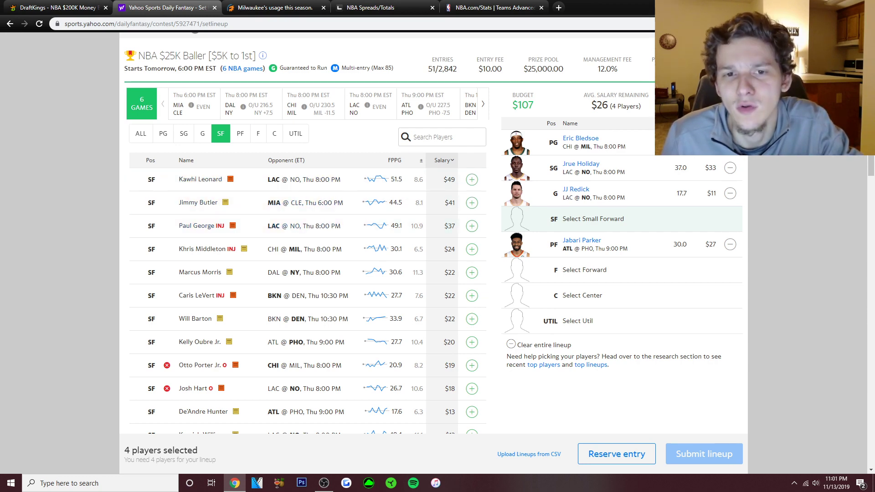
scroll(301, 202, "down", 1)
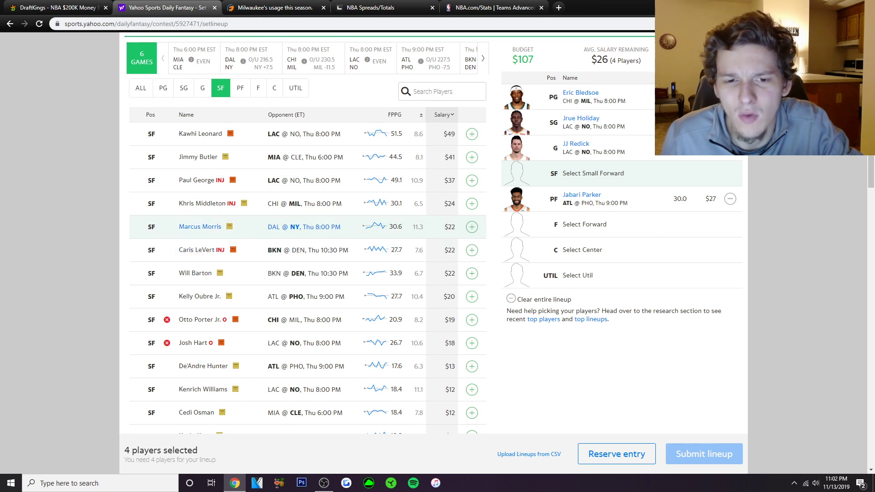
scroll(307, 226, "down", 2)
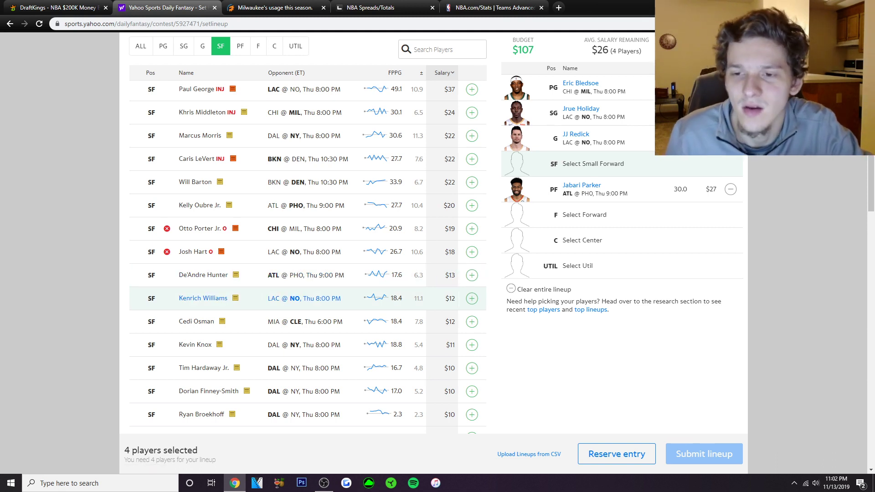
scroll(308, 274, "up", 3)
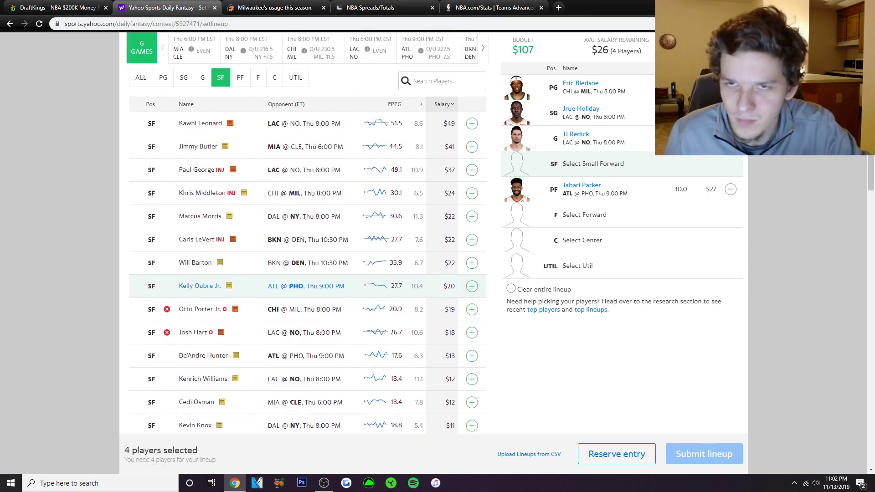
Return to DraftKings and look through the lower-priced small forwards for value options
key("ctrl+1")
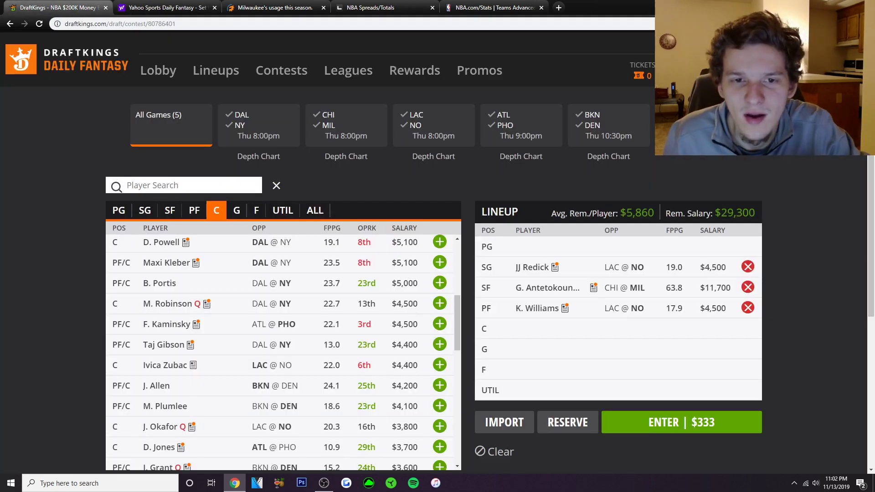
left_click(170, 210)
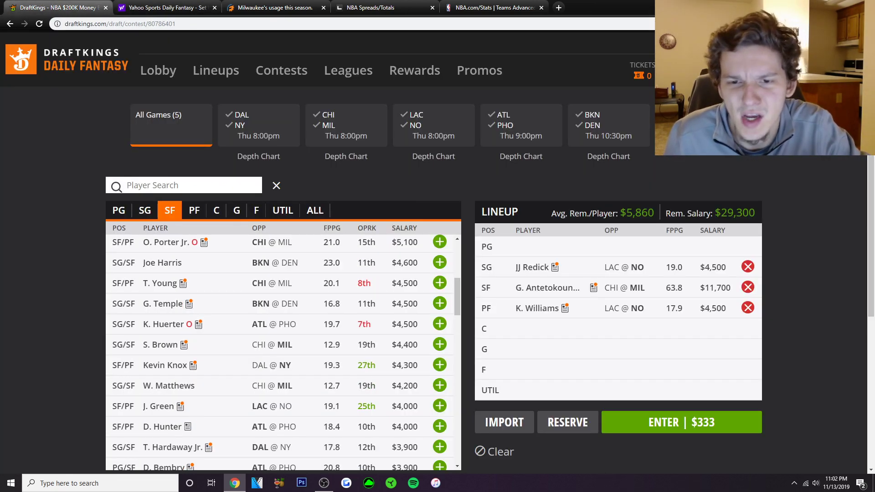
scroll(278, 351, "down", 2)
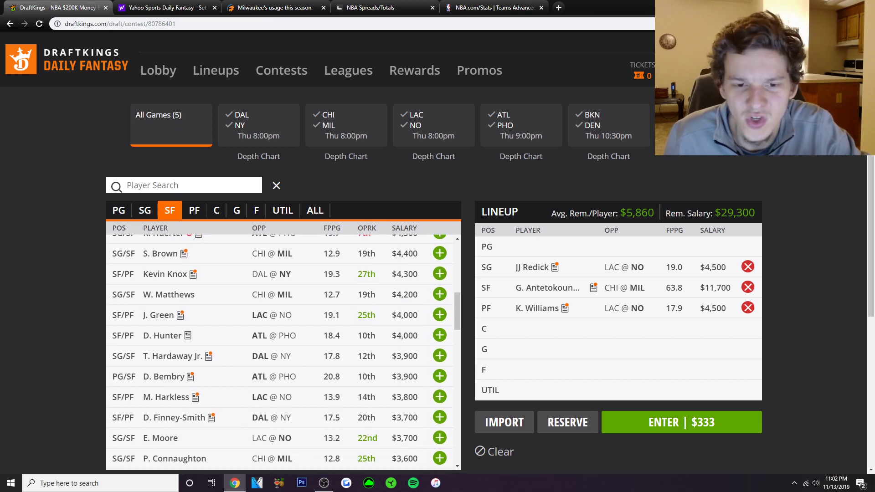
scroll(279, 350, "down", 1)
scroll(279, 351, "down", 1)
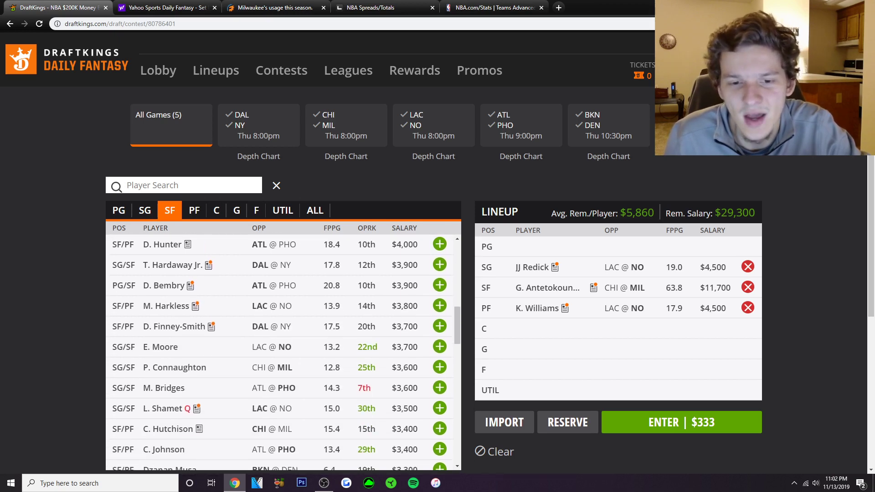
scroll(279, 351, "down", 2)
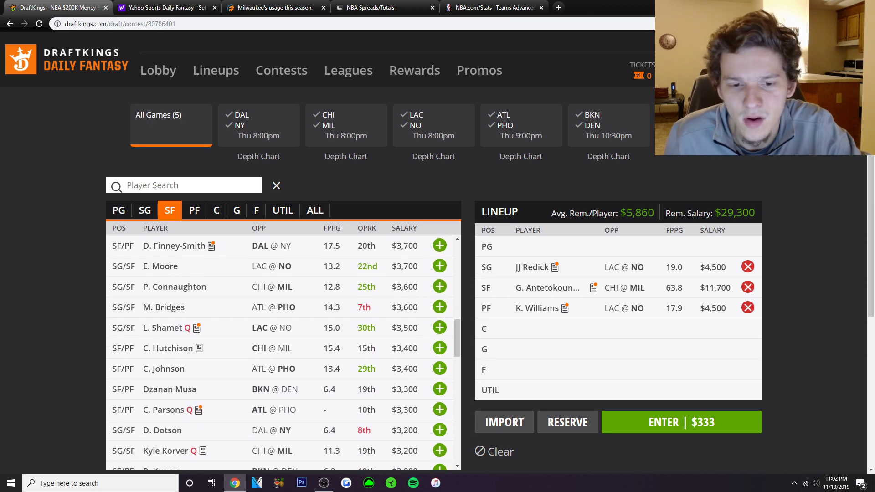
scroll(279, 350, "up", 10)
Browse the DraftKings power forwards and review W. Carter Jr.'s full 10-game log, then close his player card
left_click(194, 210)
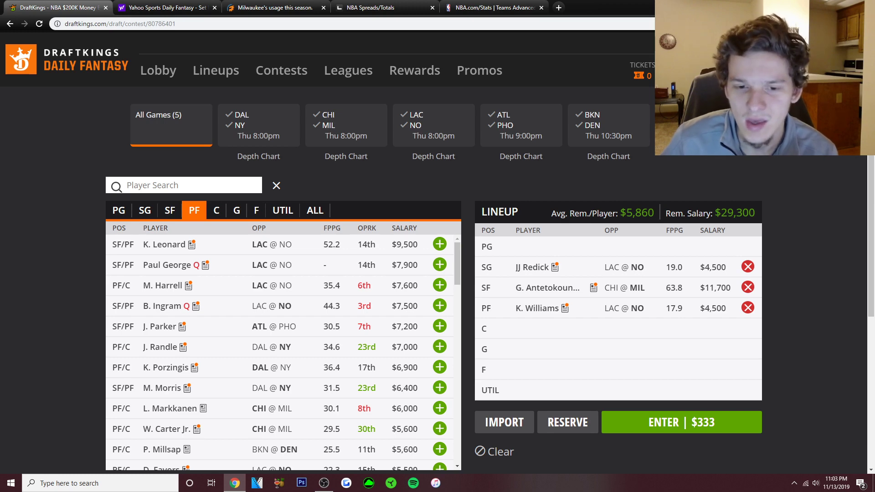
scroll(283, 353, "down", 2)
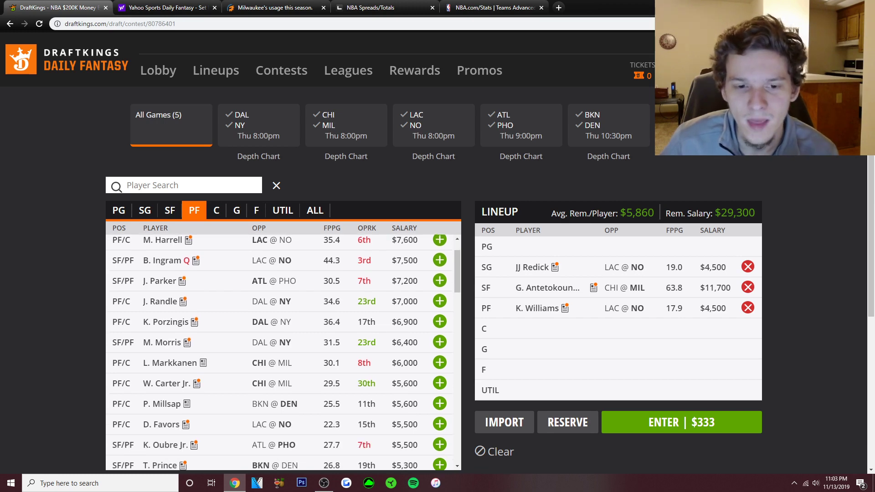
scroll(283, 353, "down", 1)
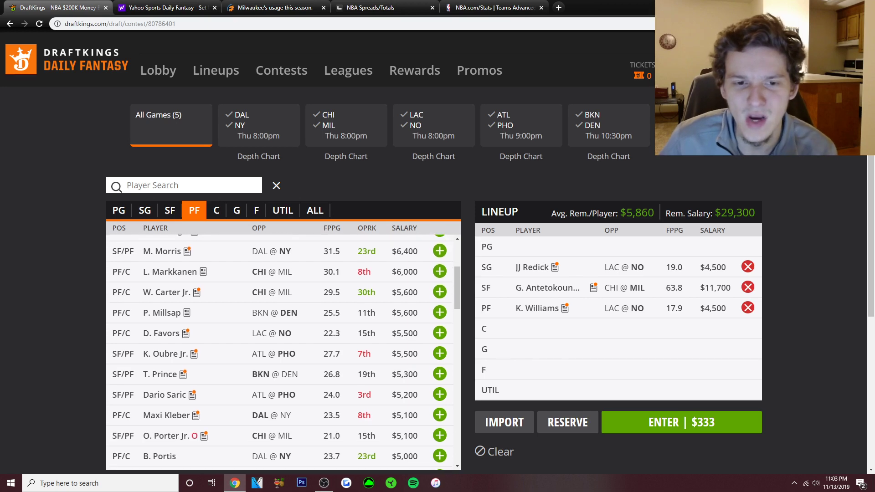
left_click(439, 251)
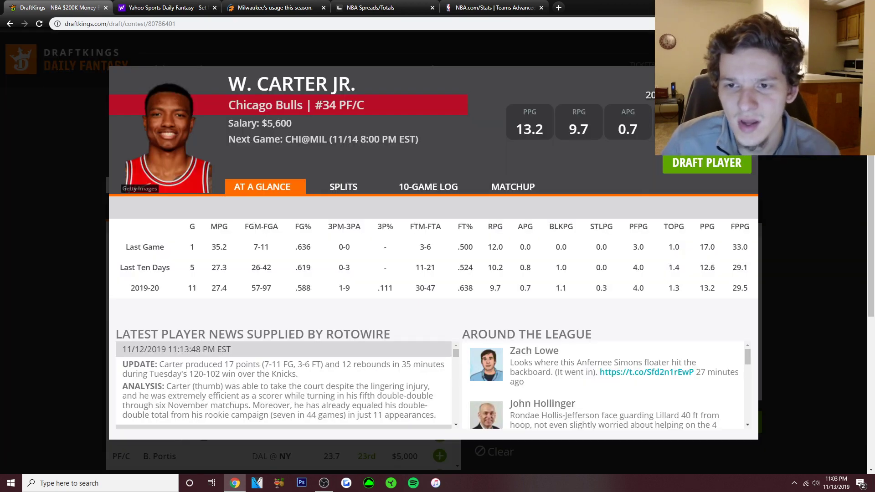
left_click(431, 186)
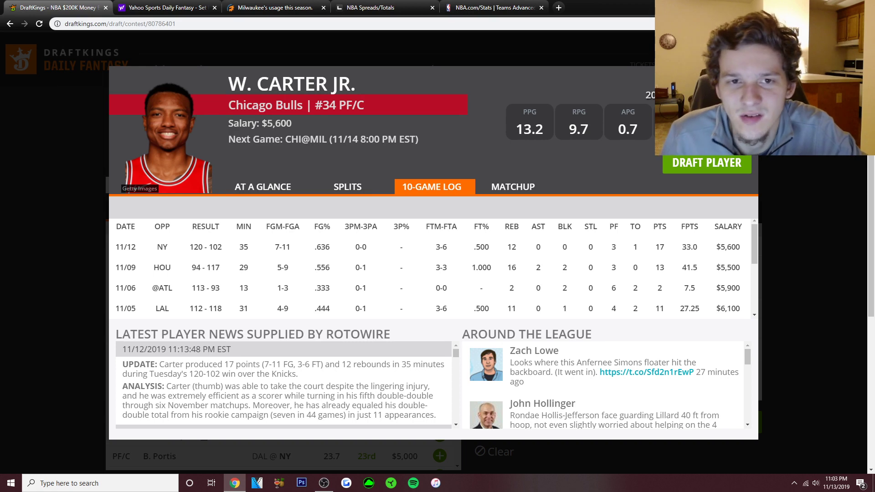
scroll(431, 269, "down", 2)
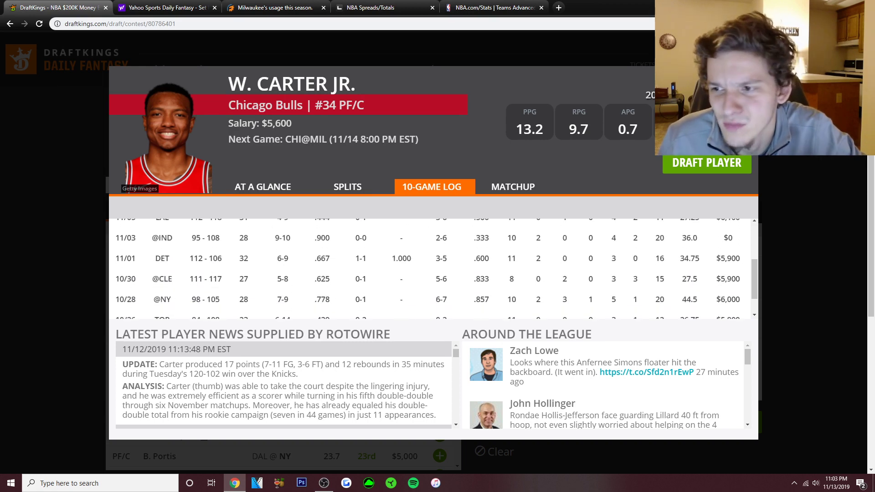
scroll(431, 269, "down", 1)
scroll(431, 268, "up", 4)
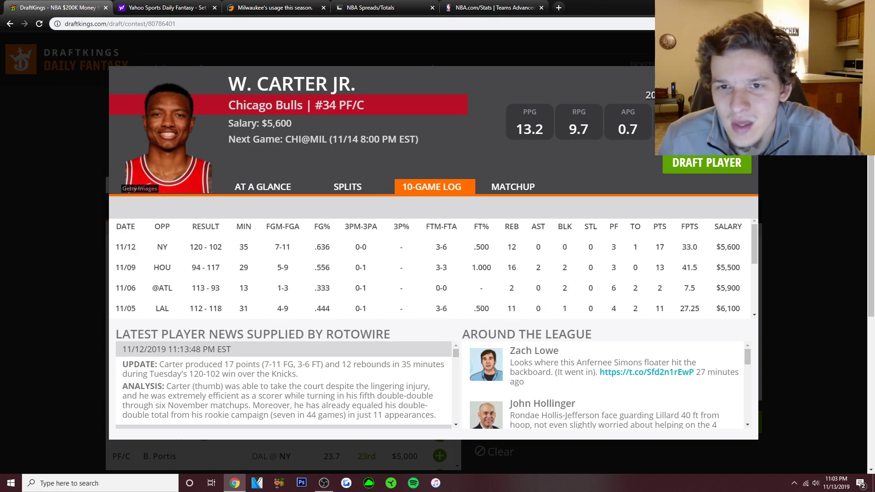
key("Escape")
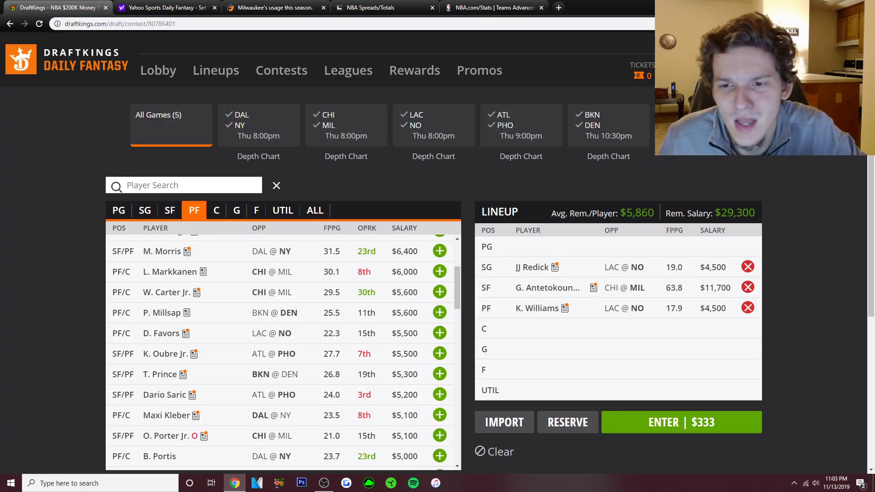
Review Derrick Favors's 10-game log and add him to the DraftKings lineup at C for $5,500
scroll(170, 294, "down", 1)
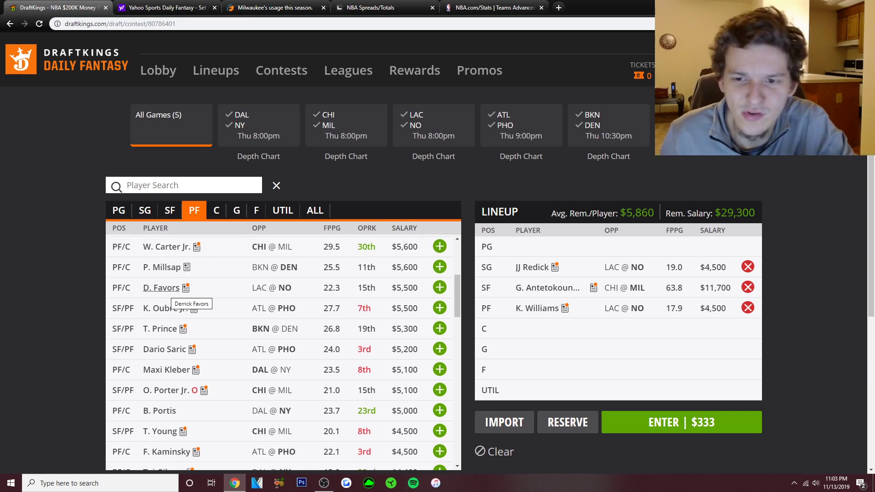
left_click(169, 288)
left_click(431, 187)
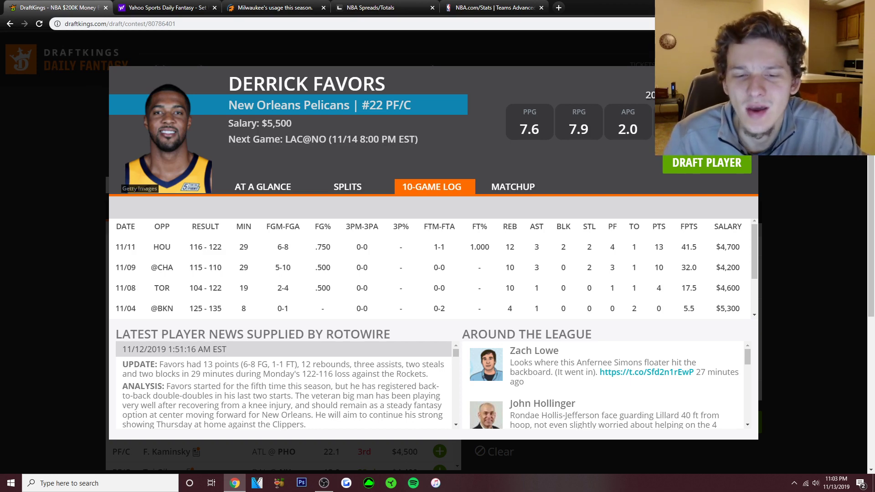
scroll(436, 269, "down", 3)
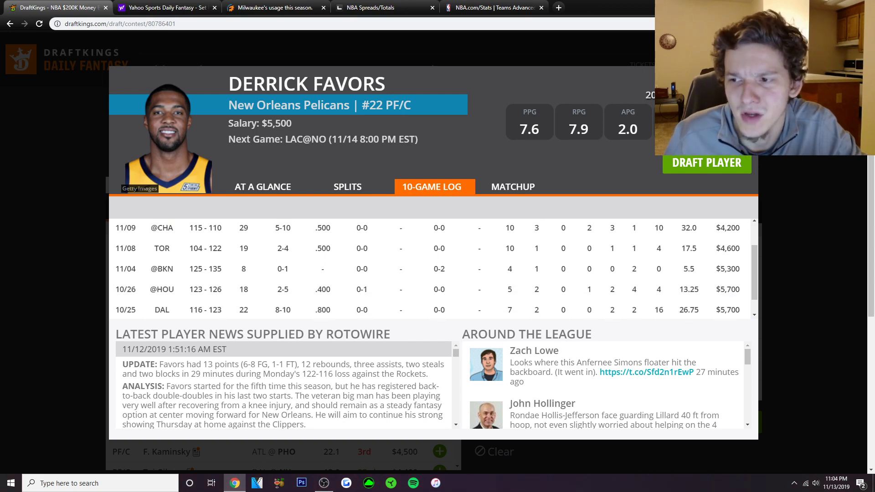
scroll(437, 269, "up", 3)
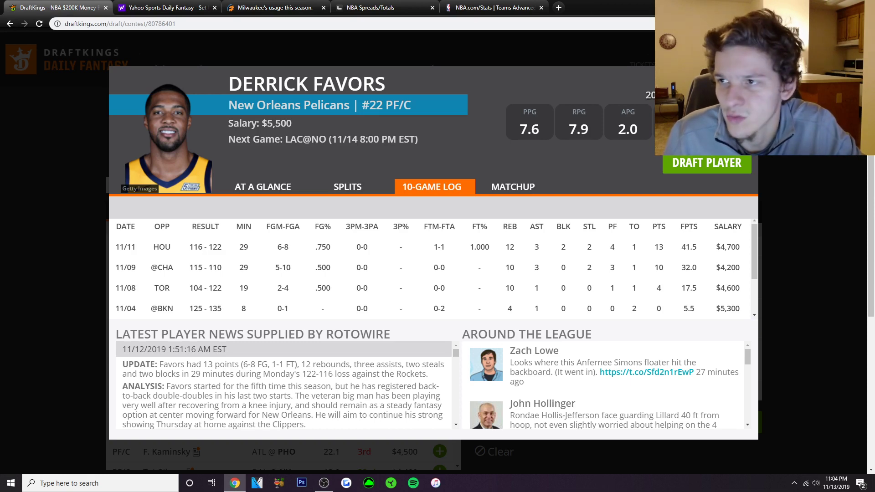
key("Escape")
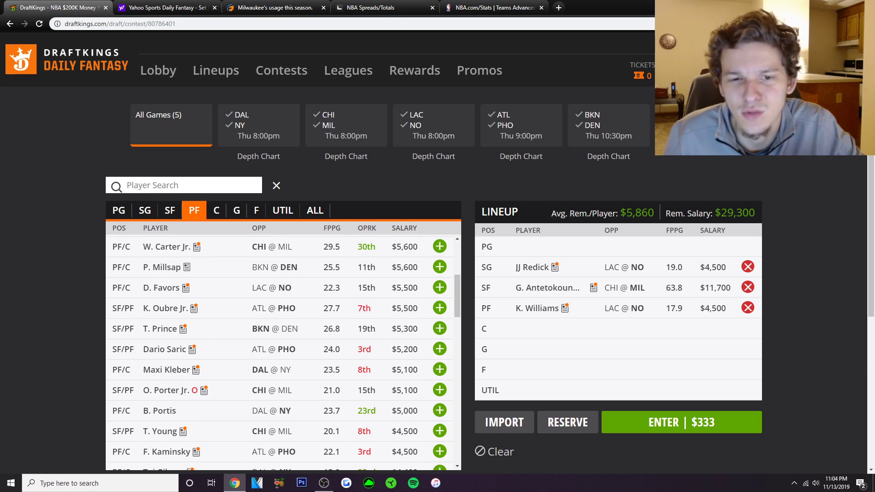
left_click(439, 287)
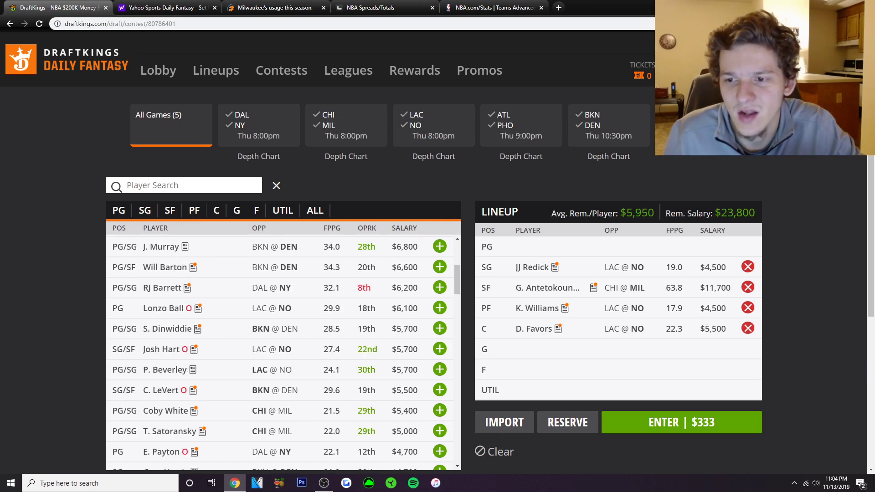
Look through the DraftKings power forwards, from the highest salaries down to the cheap value options
left_click(194, 210)
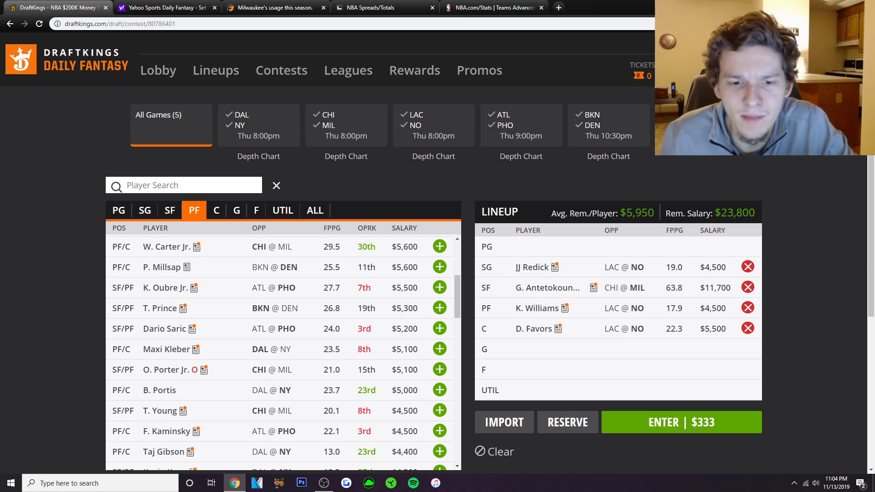
scroll(280, 351, "down", 1)
scroll(280, 351, "down", 5)
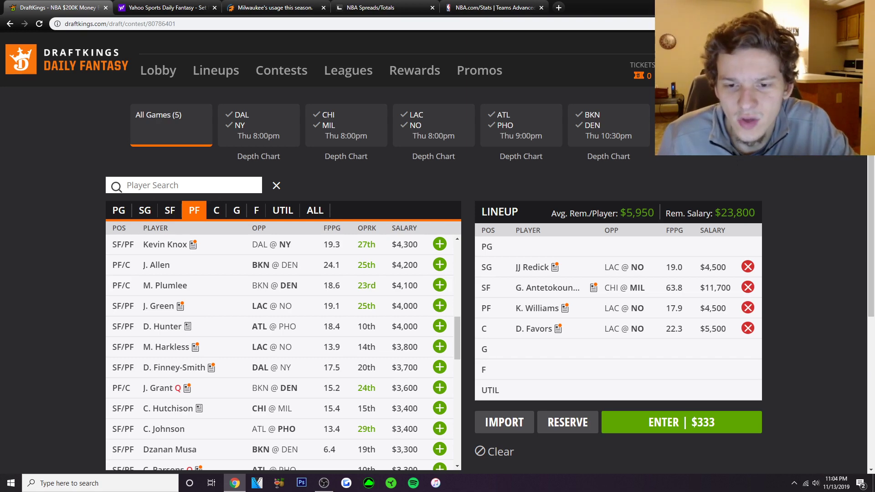
scroll(278, 351, "down", 3)
scroll(278, 350, "up", 10)
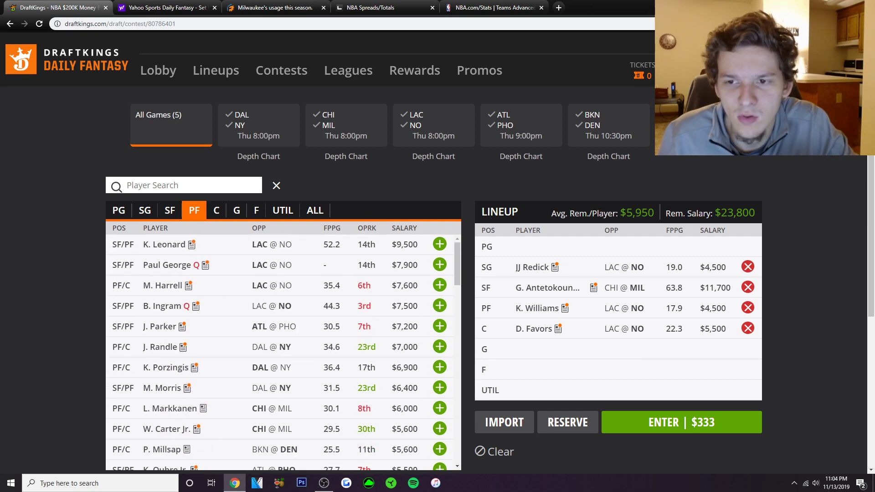
Switch to the Yahoo lineup, compare the power forwards' salaries and list the centers
key("ctrl+Tab")
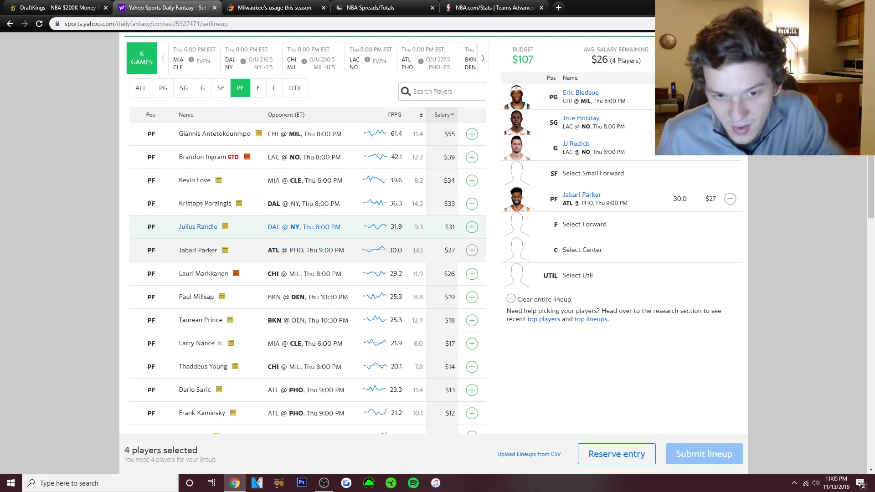
scroll(307, 230, "down", 3)
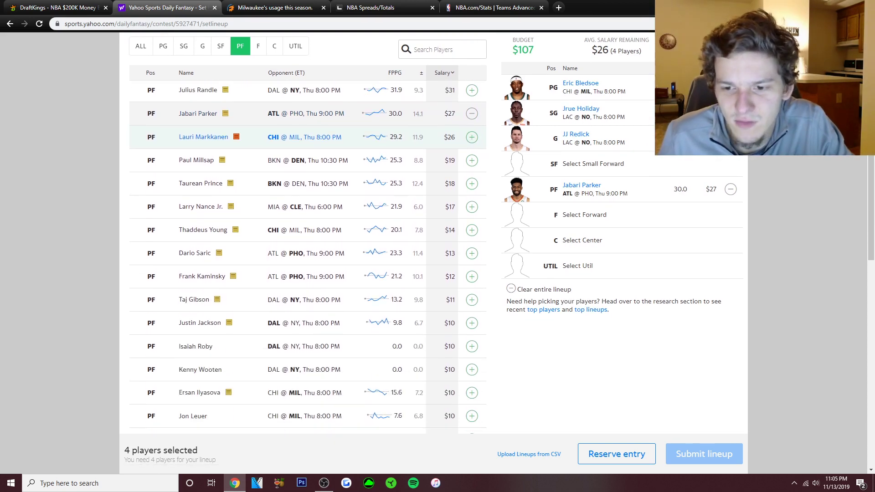
scroll(308, 230, "up", 3)
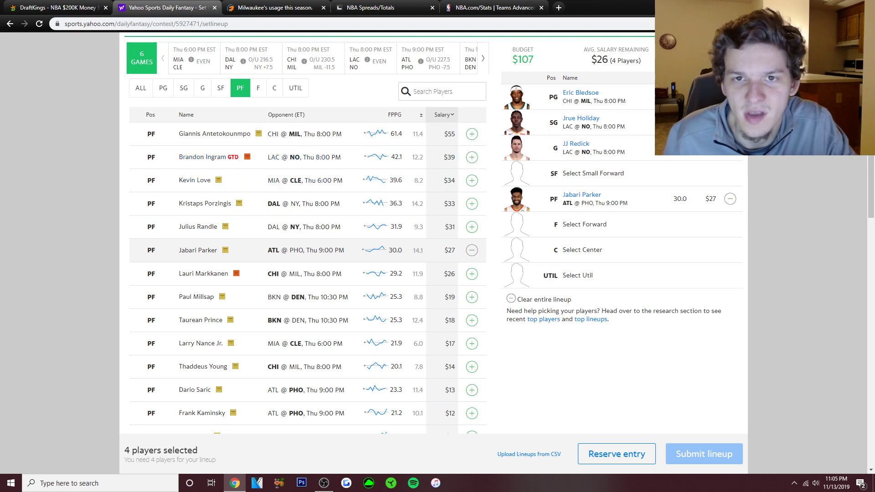
left_click(275, 88)
Return to DraftKings, list the centers and review Nikola Jokic's full 10-game log, then close his player card
left_click(54, 8)
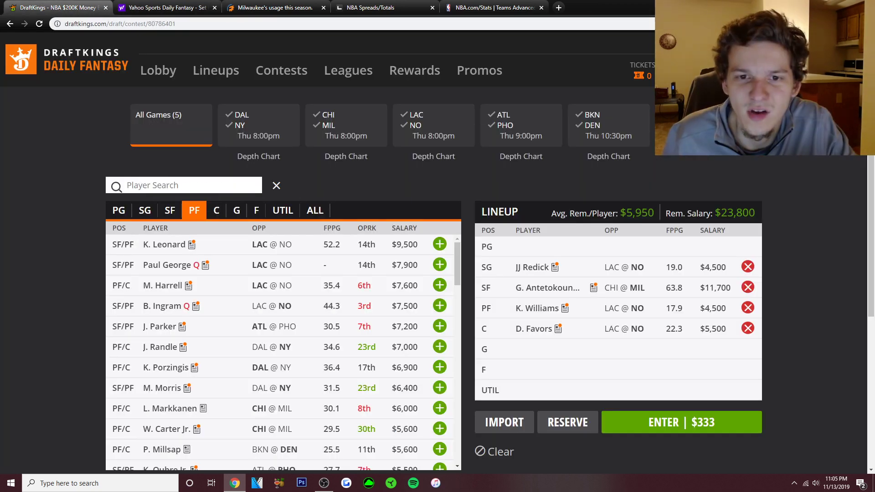
left_click(216, 210)
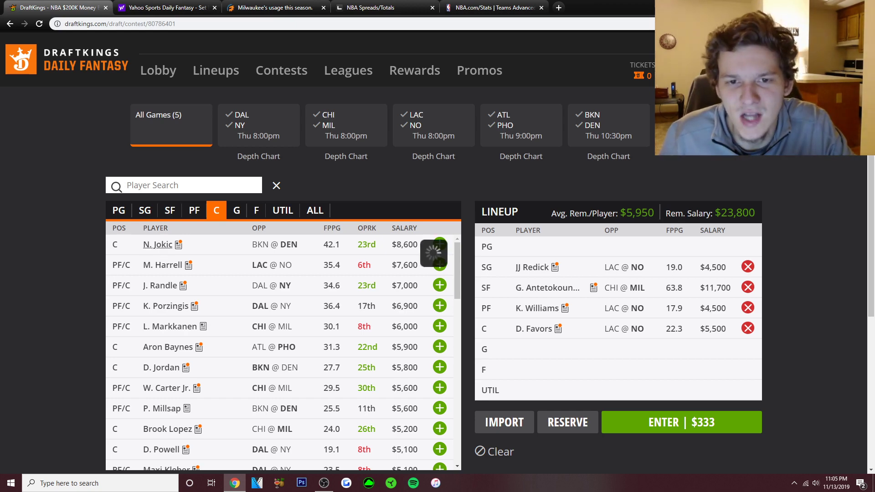
left_click(429, 246)
left_click(429, 186)
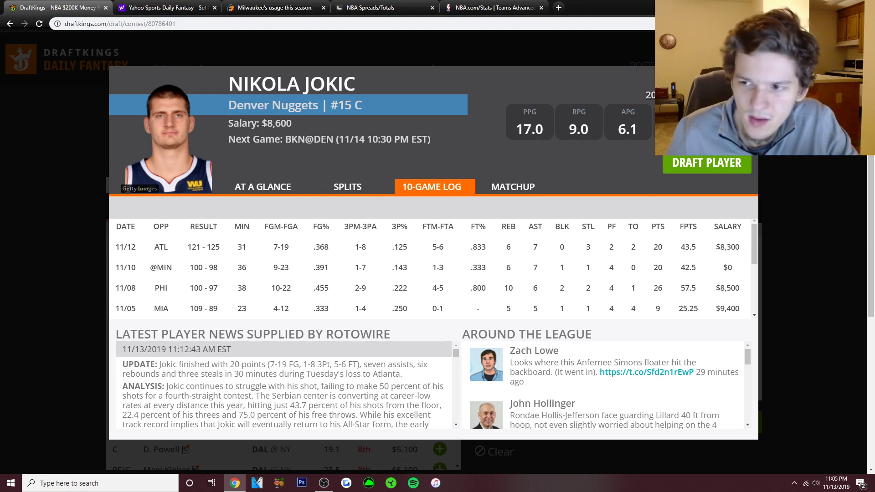
scroll(429, 269, "down", 5)
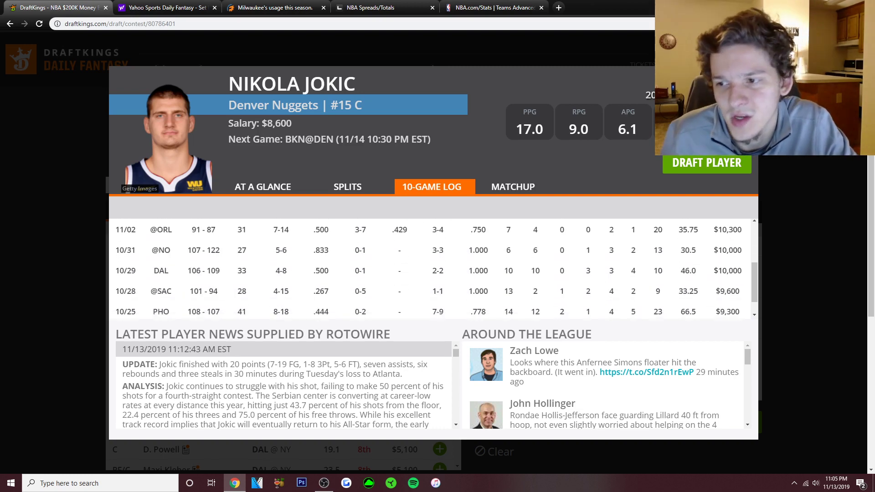
scroll(432, 269, "up", 5)
scroll(433, 269, "down", 5)
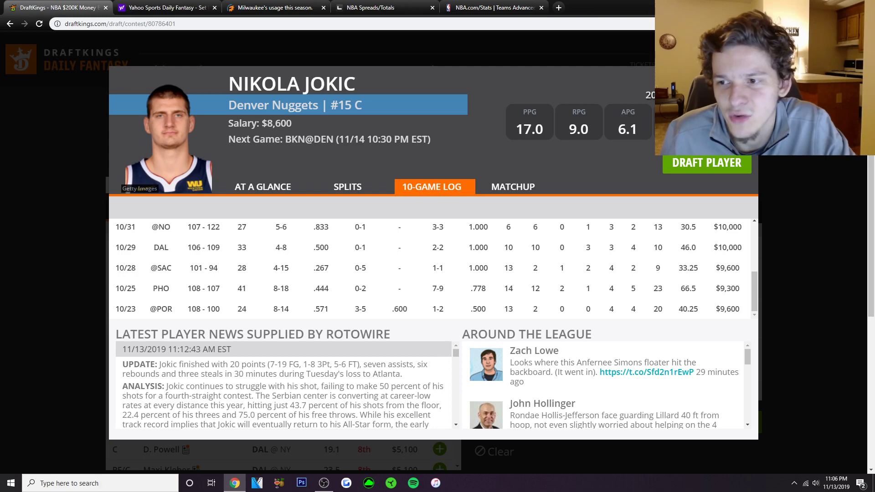
scroll(429, 268, "up", 5)
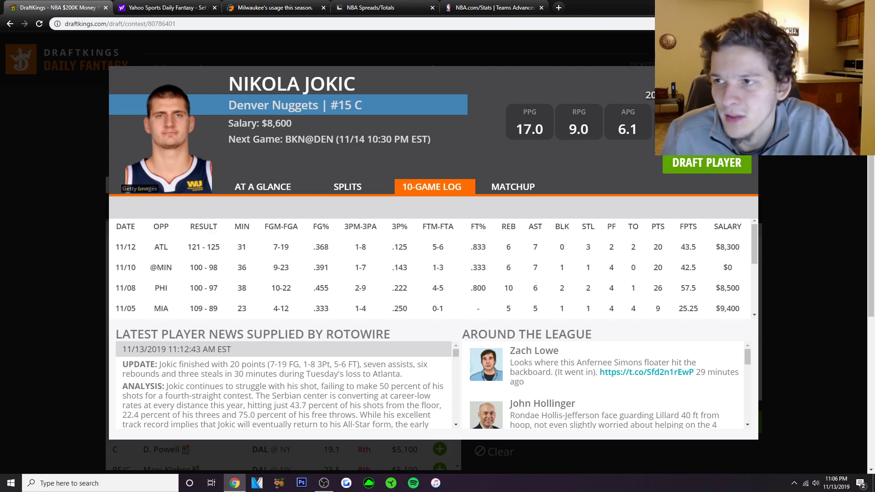
key("Escape")
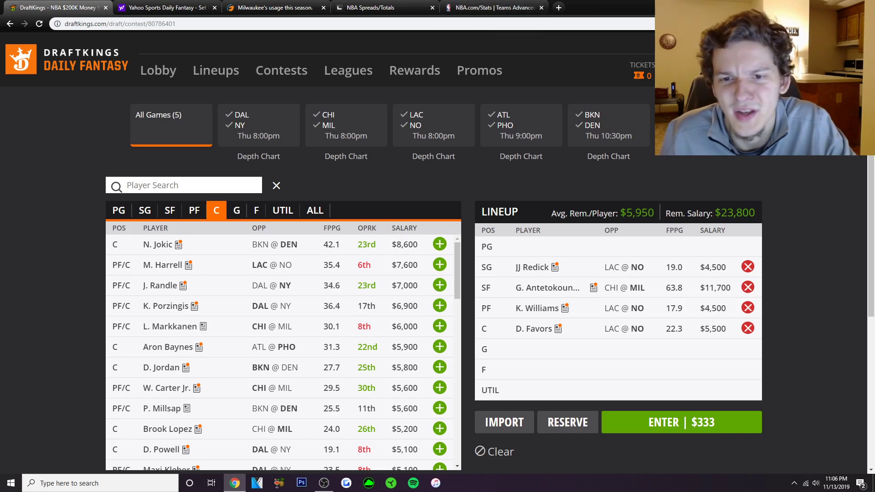
Check the NBA.com advanced team stats for where the slate's teams rank in pace
left_click(494, 8)
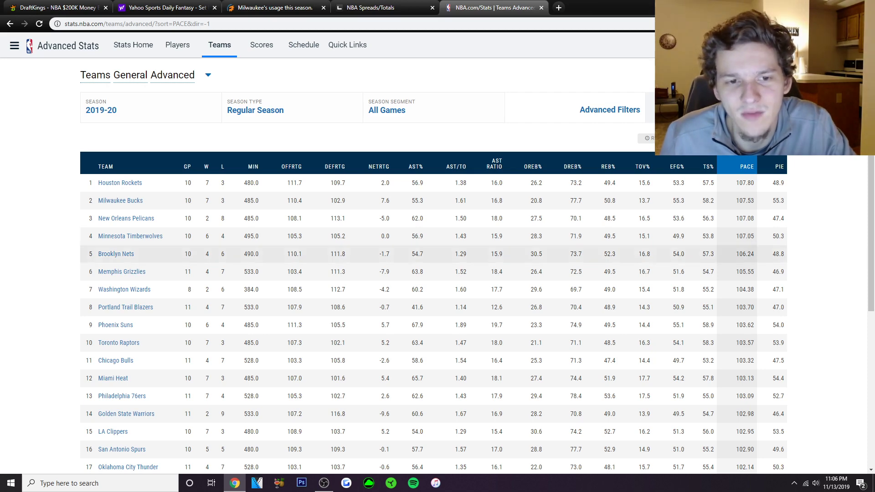
scroll(433, 264, "down", 6)
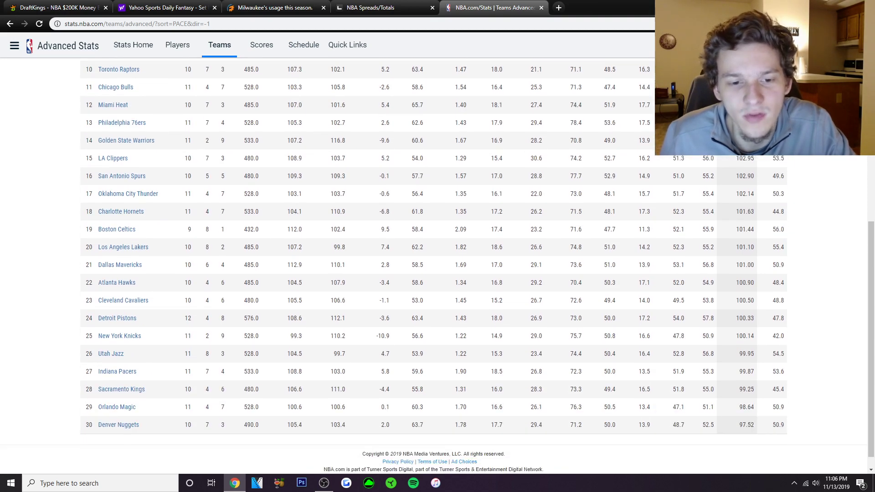
scroll(119, 266, "down", 1)
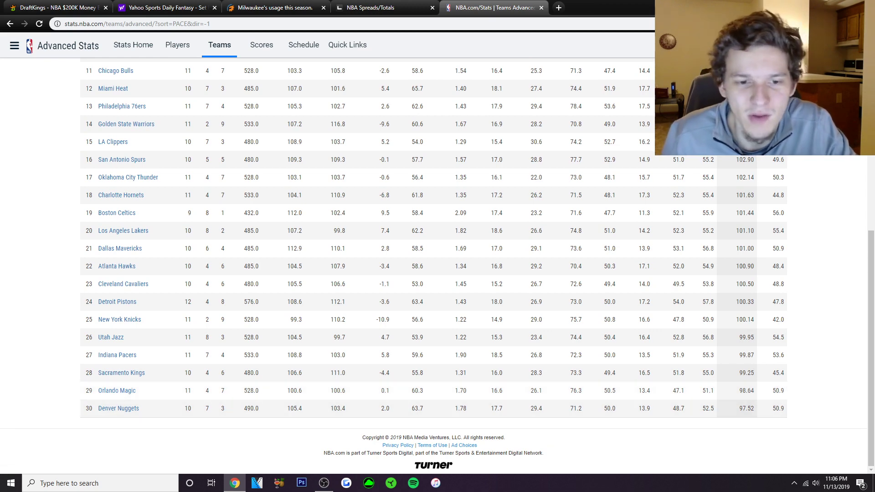
scroll(432, 264, "up", 5)
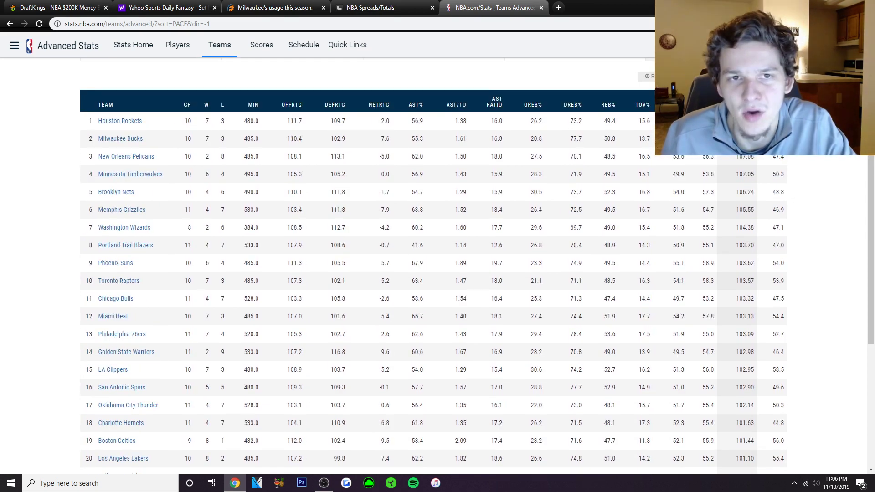
Add Nikola Jokic to the DraftKings lineup at UTIL for $8,600 and to the Yahoo lineup at C for $39
key("ctrl+1")
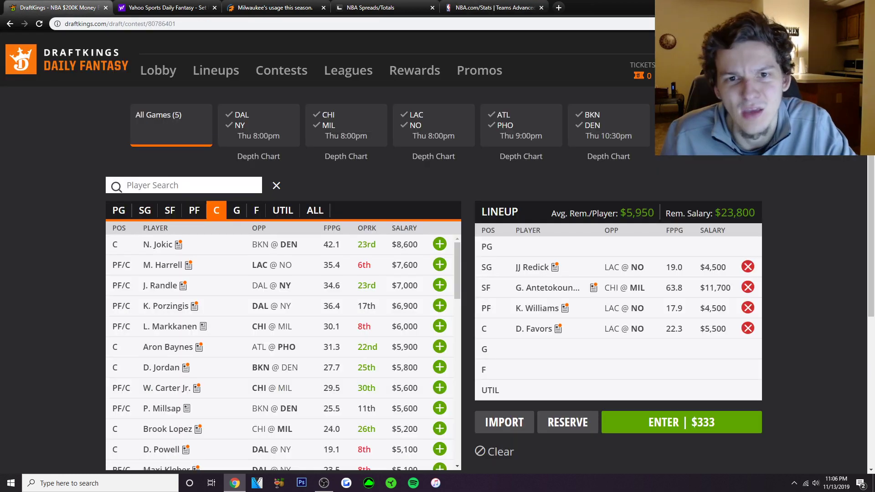
left_click(439, 244)
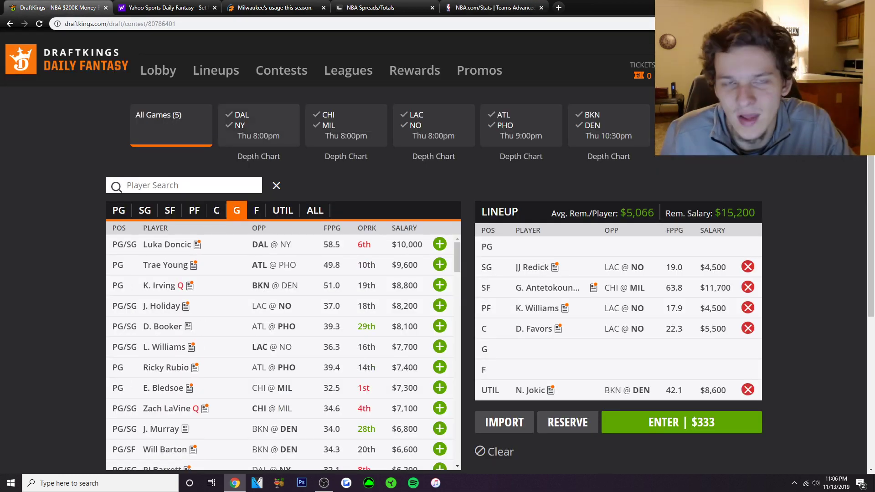
key("ctrl+2")
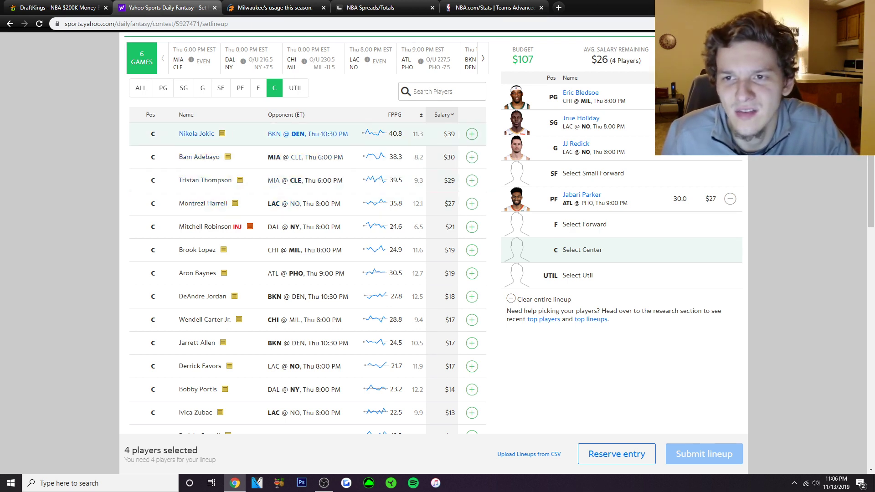
left_click(471, 134)
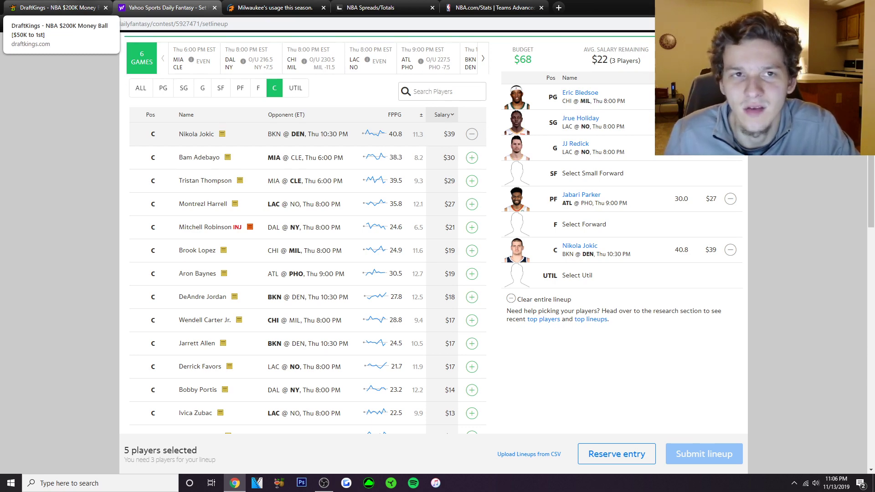
Return to the DraftKings centers and review K. Porzingis's splits and 10-game log, then close his player card
left_click(55, 8)
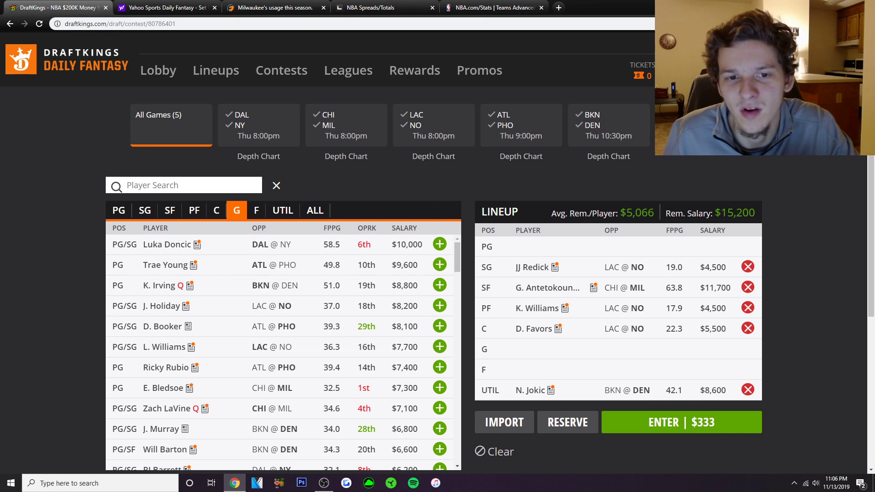
left_click(216, 210)
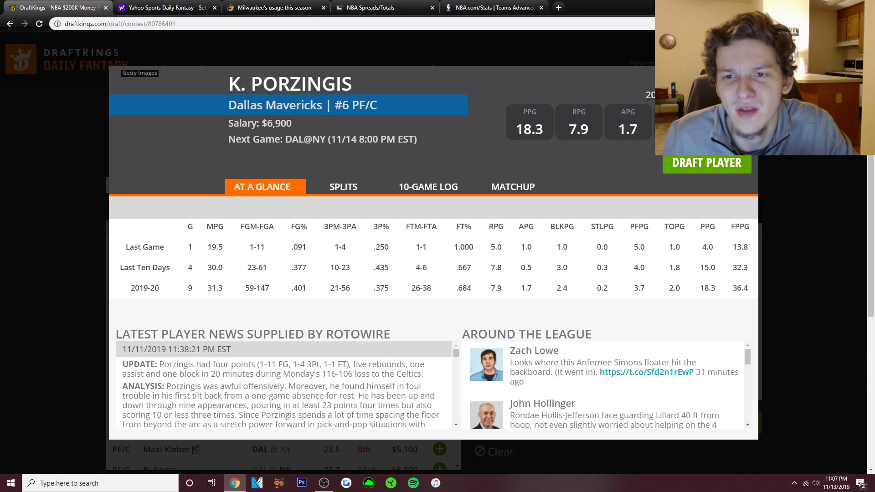
left_click(166, 285)
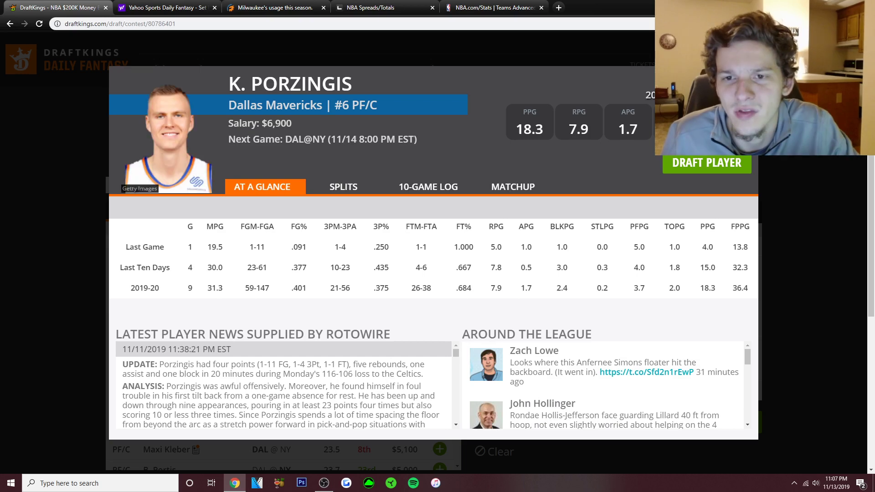
left_click(346, 187)
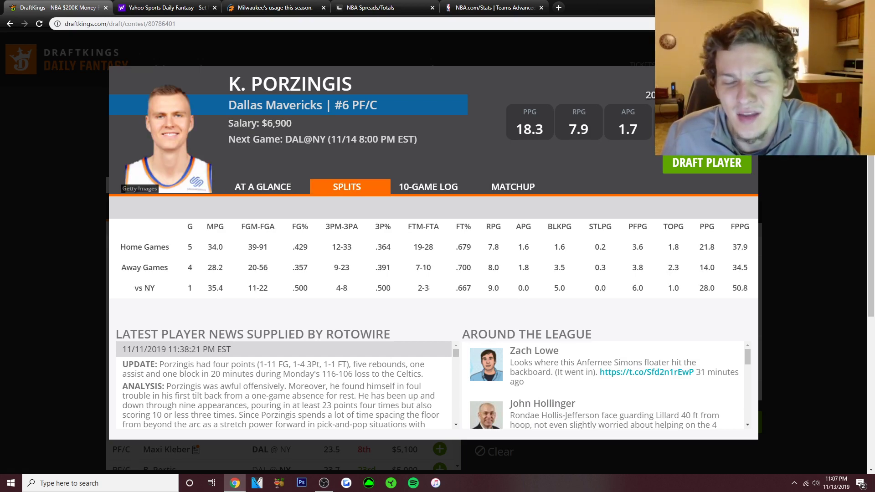
left_click(429, 186)
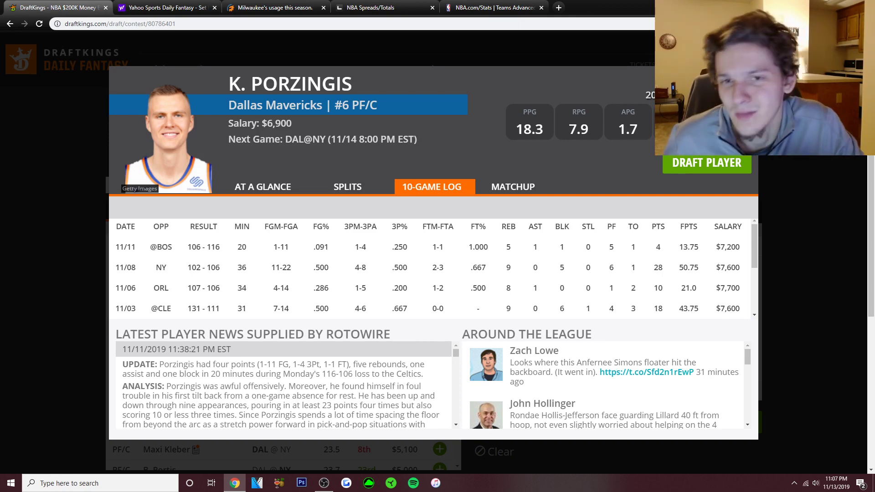
key("Escape")
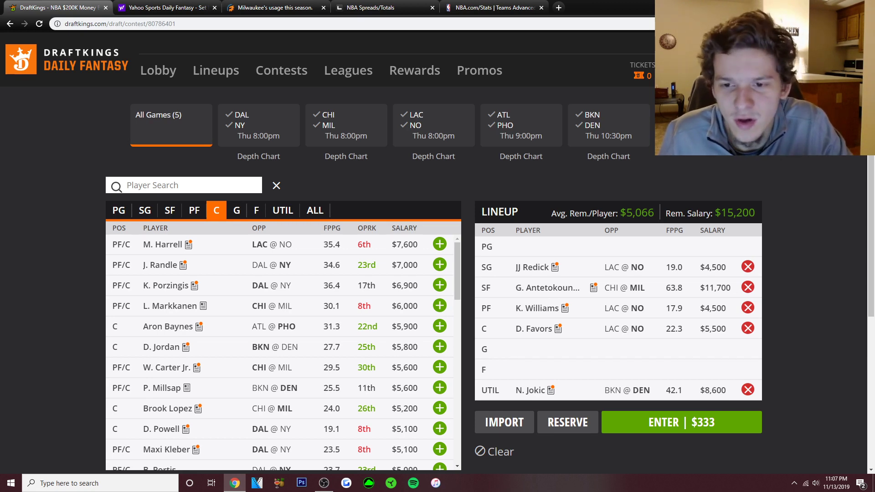
Switch to the Yahoo centers and review Aron Baynes's game log, then close his player card
key("ctrl+Tab")
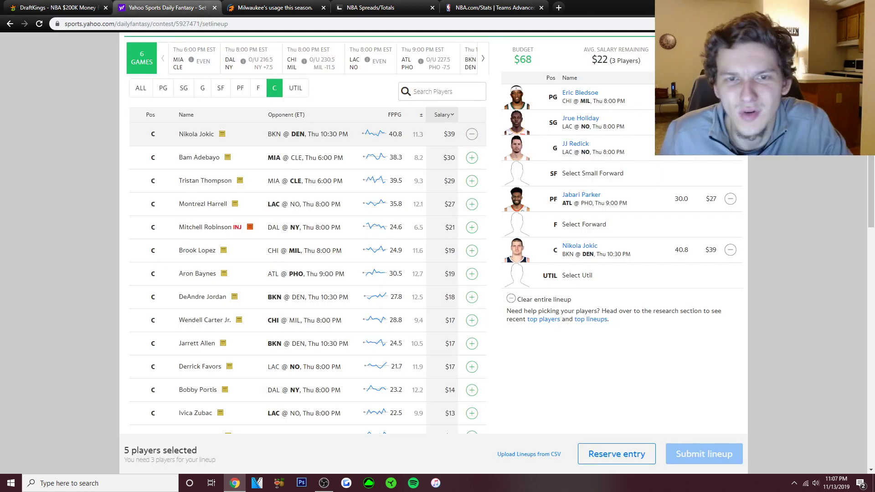
left_click(198, 274)
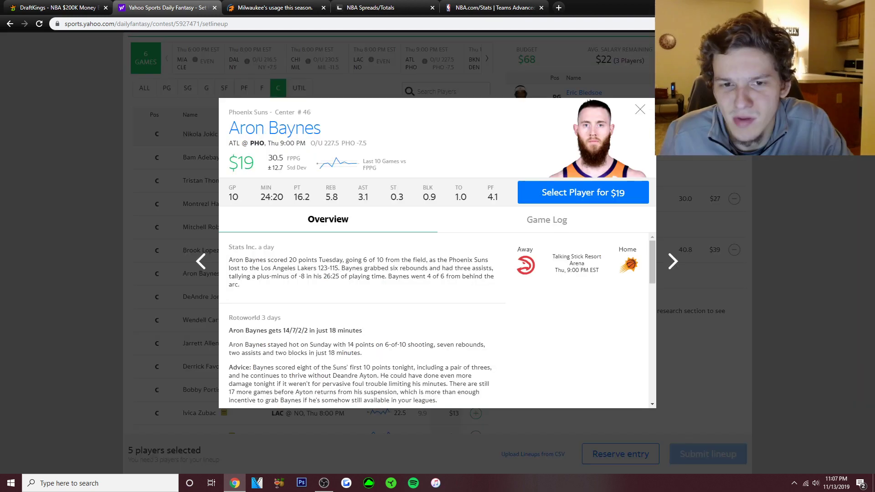
left_click(547, 220)
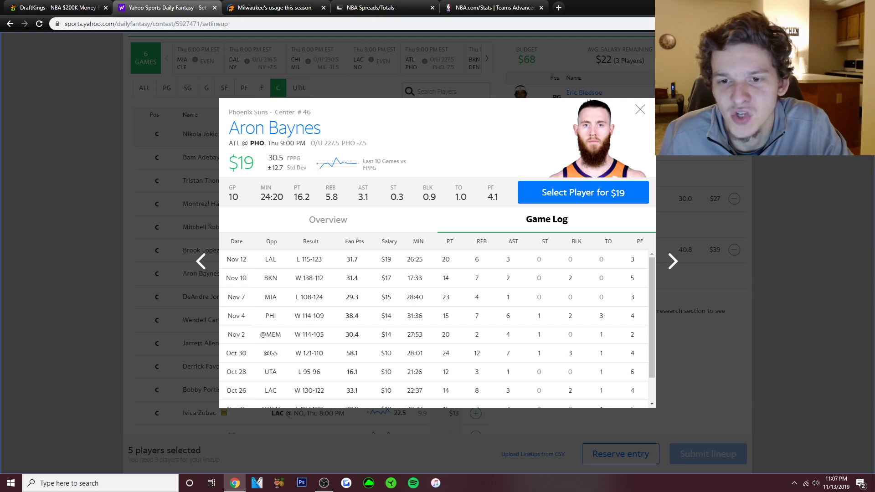
key("Escape")
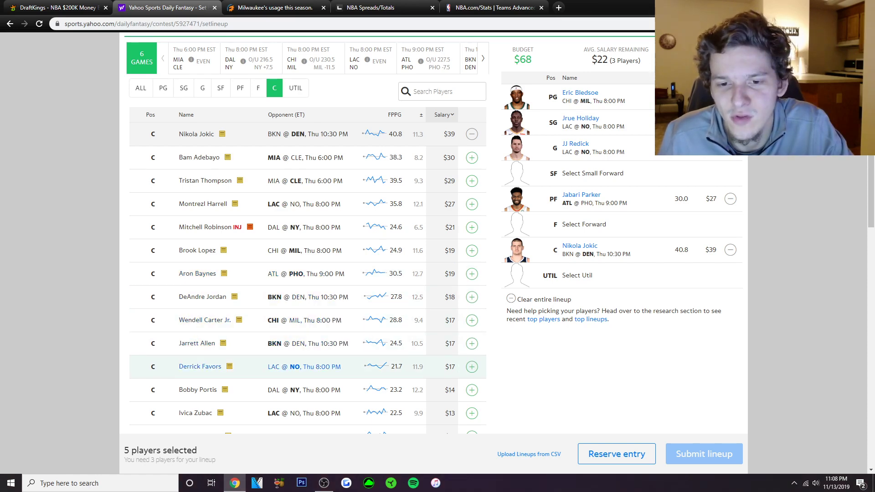
Review Derrick Favors's game log and add him to the Yahoo lineup at UTIL for $17
left_click(200, 367)
left_click(547, 219)
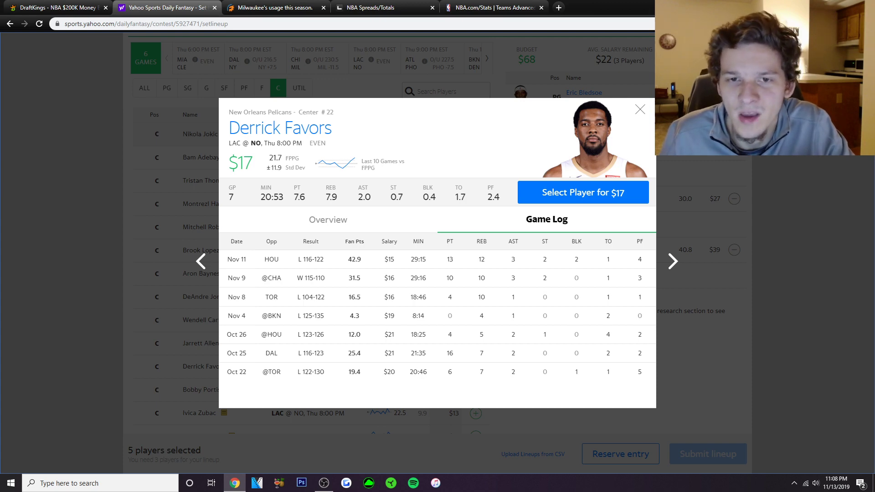
key("Escape")
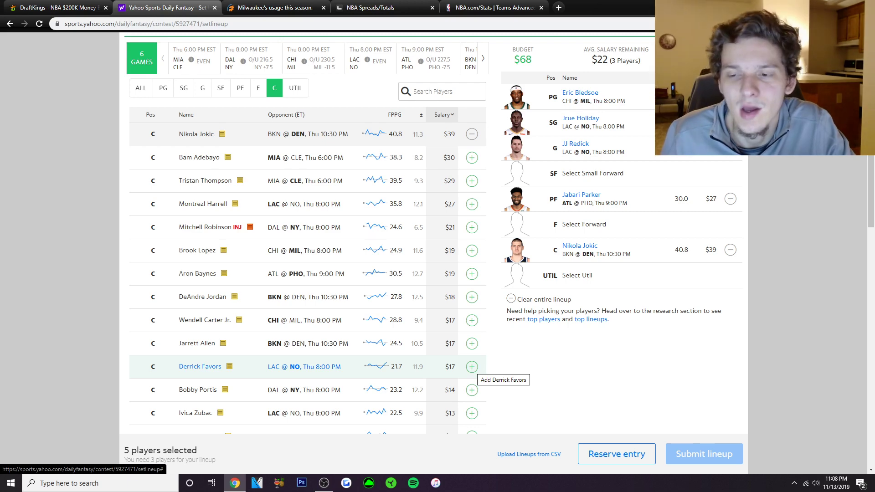
left_click(471, 367)
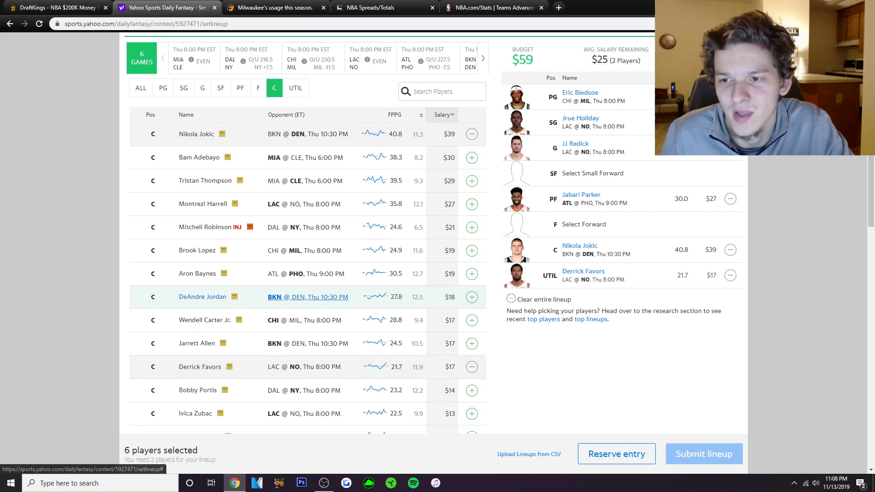
Remove Derrick Favors and Jrue Holiday from the Yahoo lineup and re-add Favors at UTIL for $17, leaving the SG slot selected
left_click(163, 88)
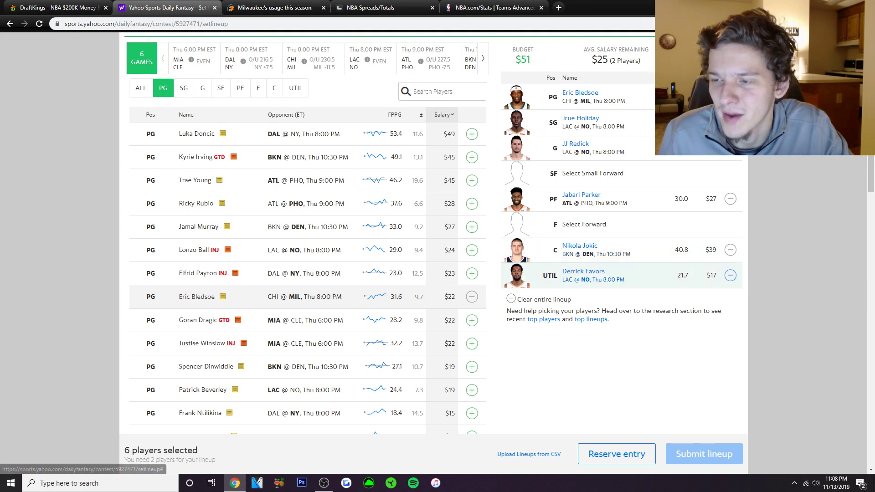
left_click(730, 275)
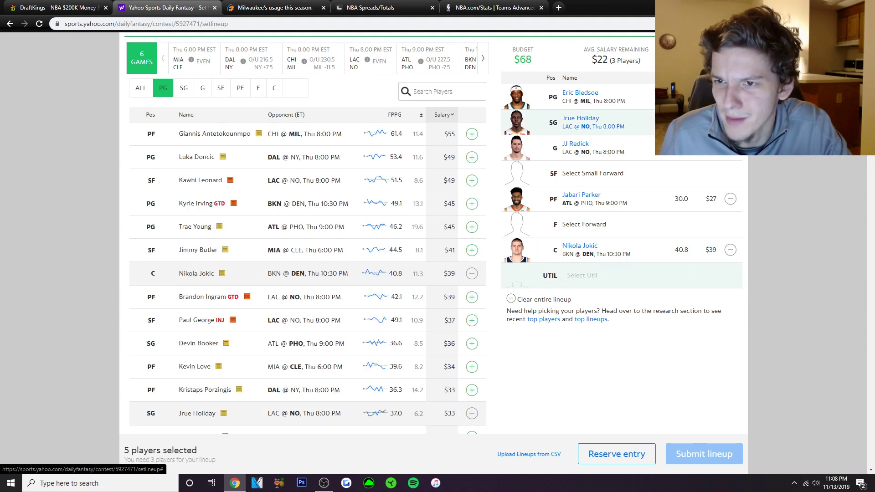
left_click(730, 122)
left_click(274, 87)
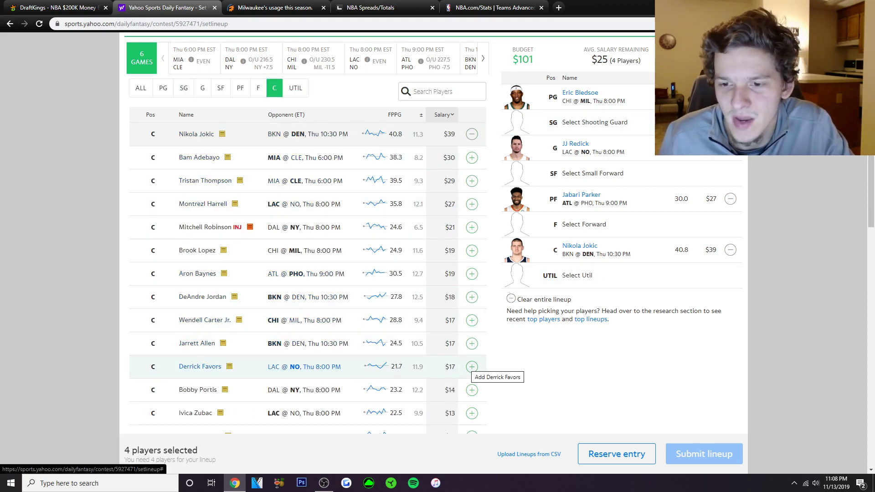
left_click(471, 366)
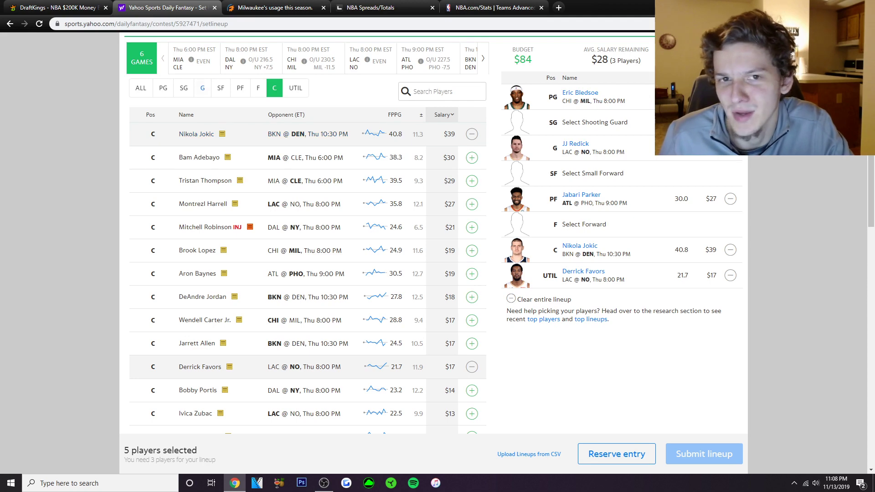
left_click(595, 122)
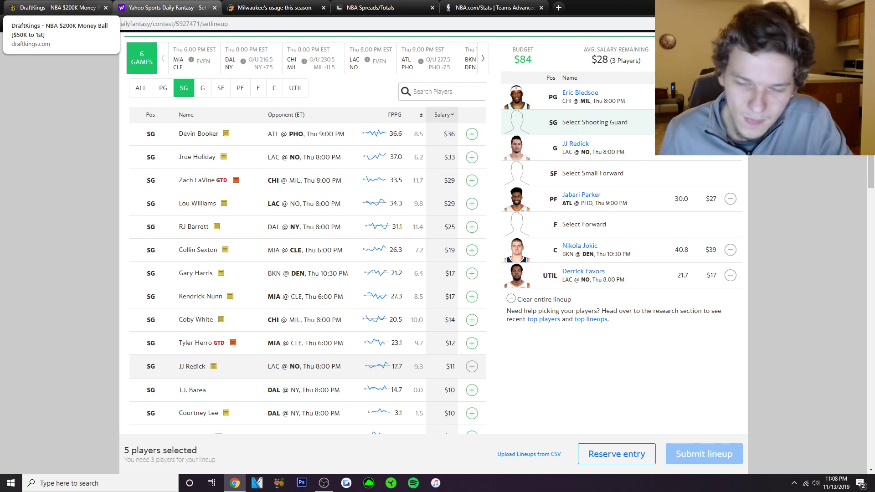
Switch to the DraftKings centers and review Damian Jones's 10-game log, closing his player card when done
left_click(54, 8)
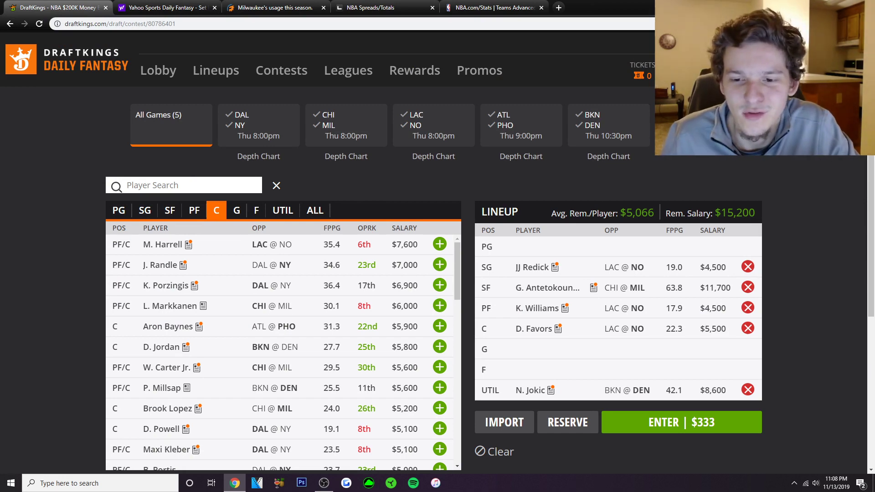
scroll(280, 353, "down", 1)
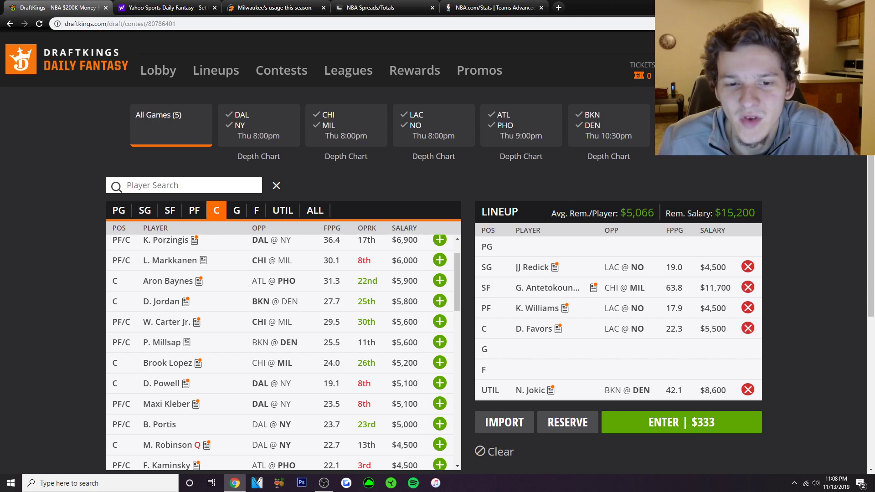
scroll(280, 353, "down", 4)
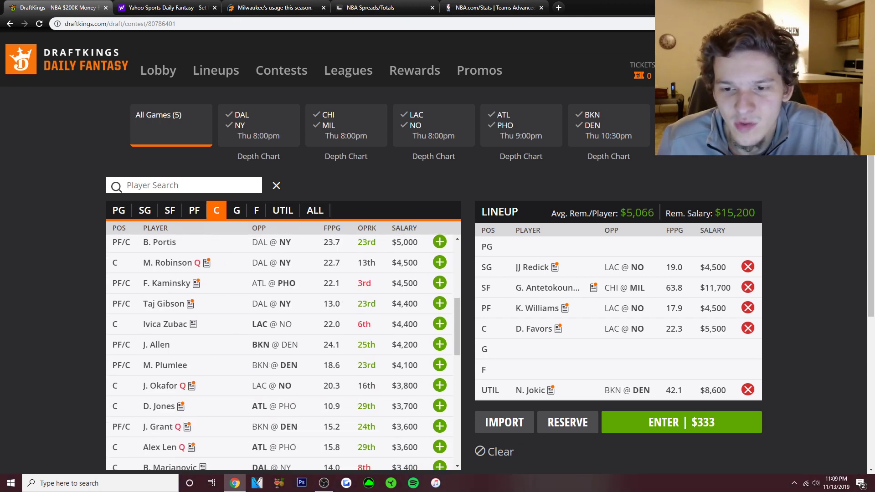
scroll(160, 362, "down", 1)
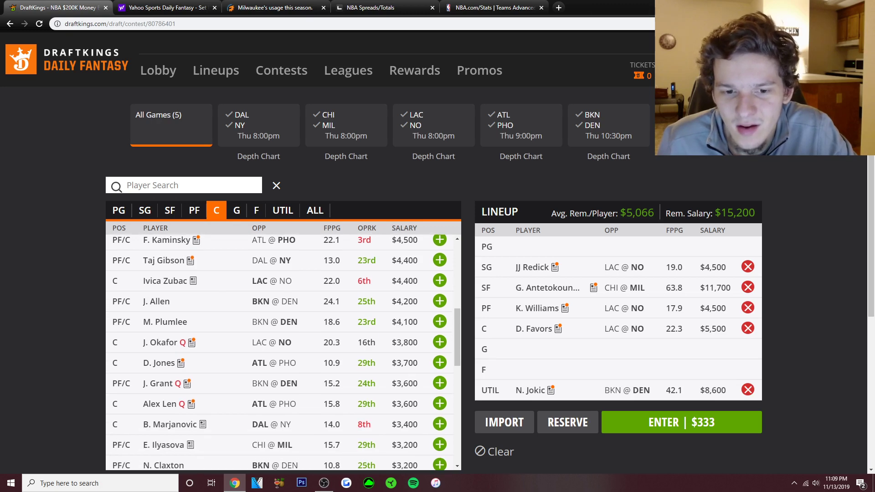
left_click(159, 360)
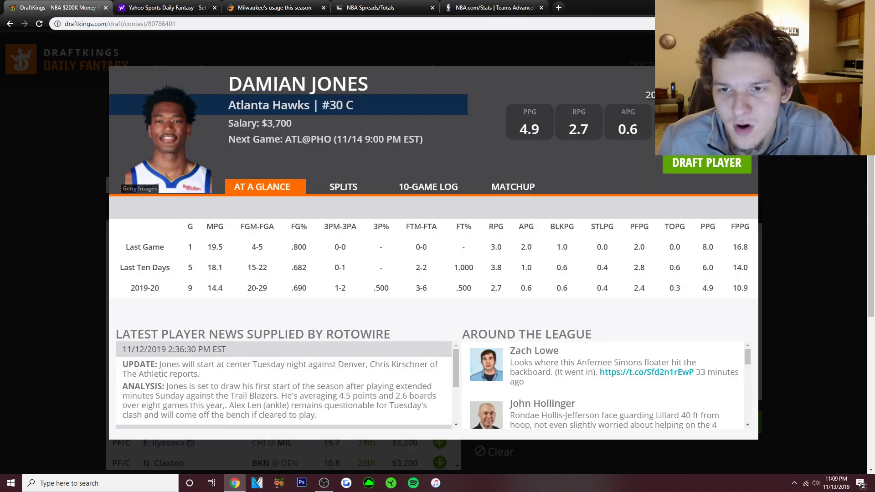
left_click(431, 187)
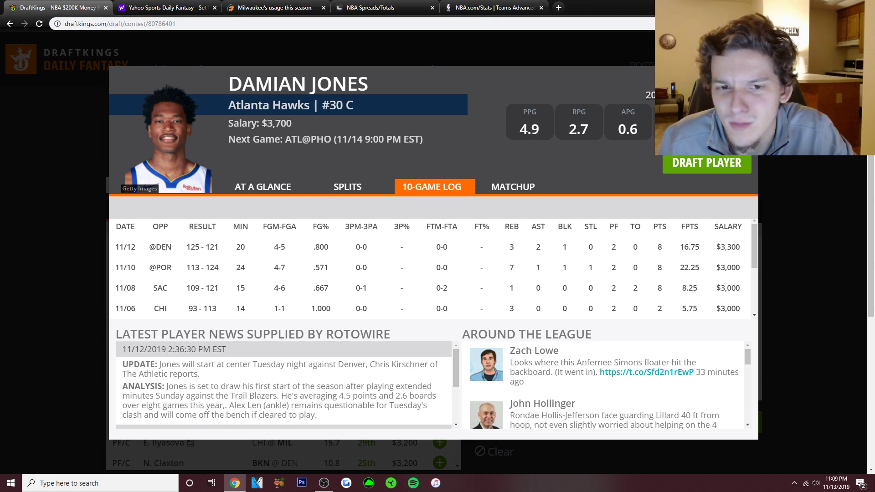
key("Escape")
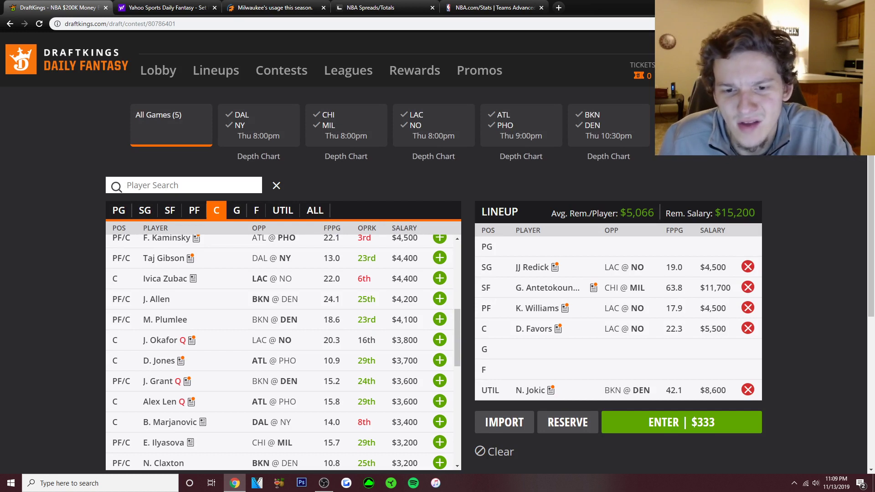
Look over the DraftKings centers again and list the point guards, checking the Yahoo lineup before returning to DraftKings
scroll(283, 352, "up", 6)
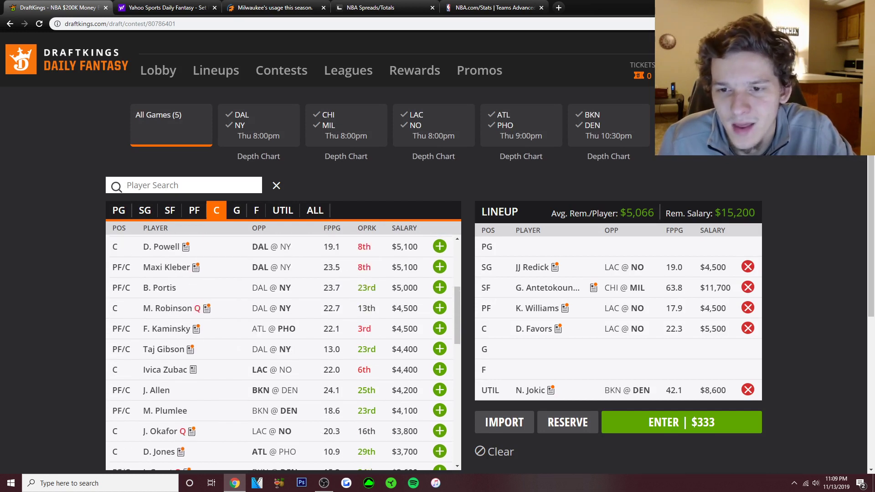
scroll(283, 351, "down", 1)
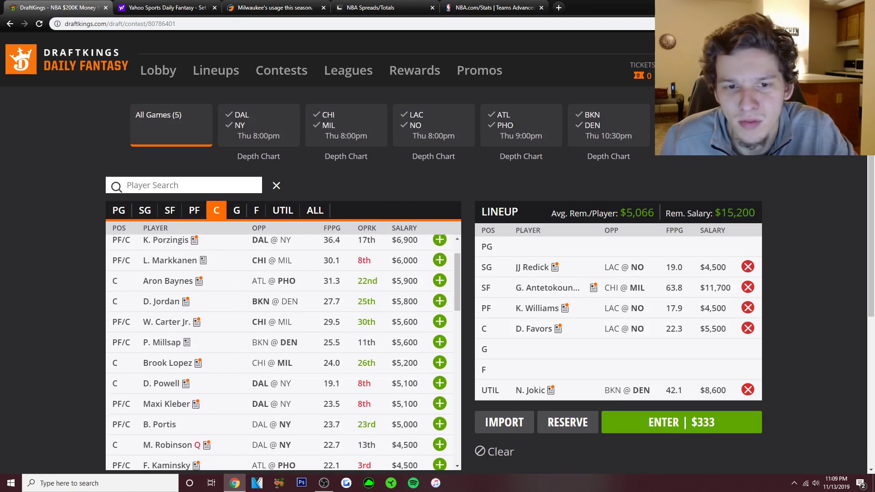
scroll(283, 352, "up", 2)
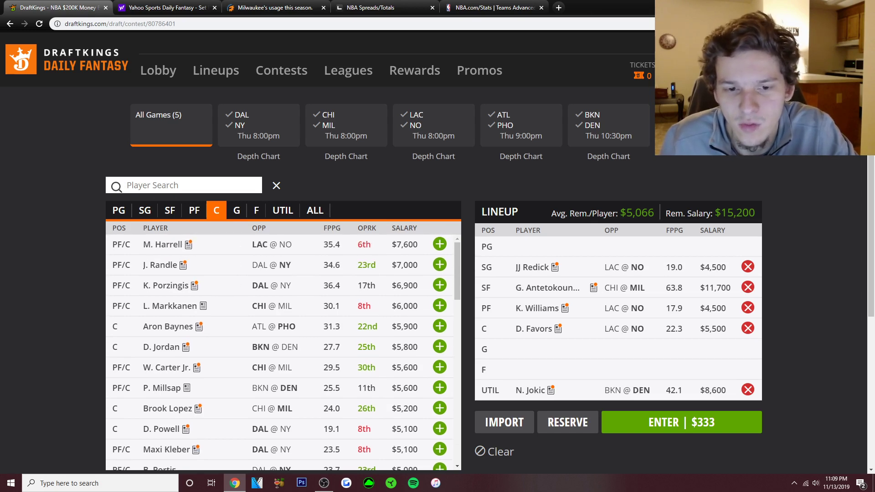
scroll(283, 351, "down", 3)
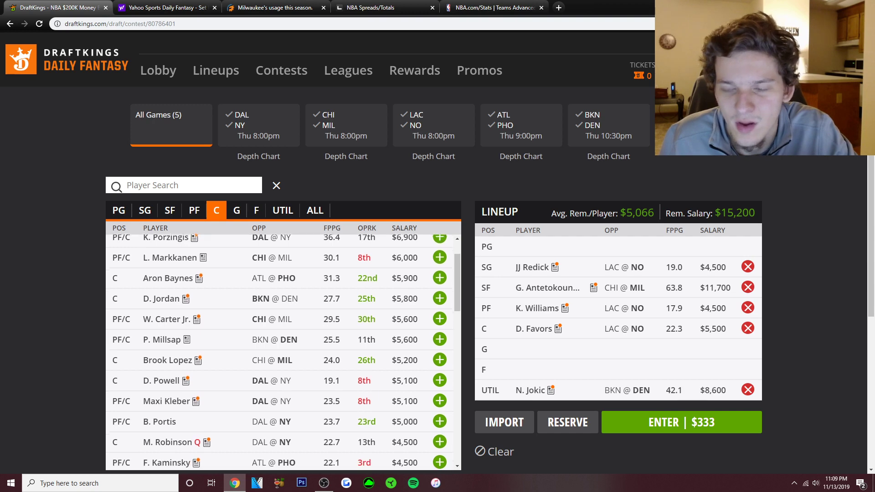
scroll(284, 351, "up", 3)
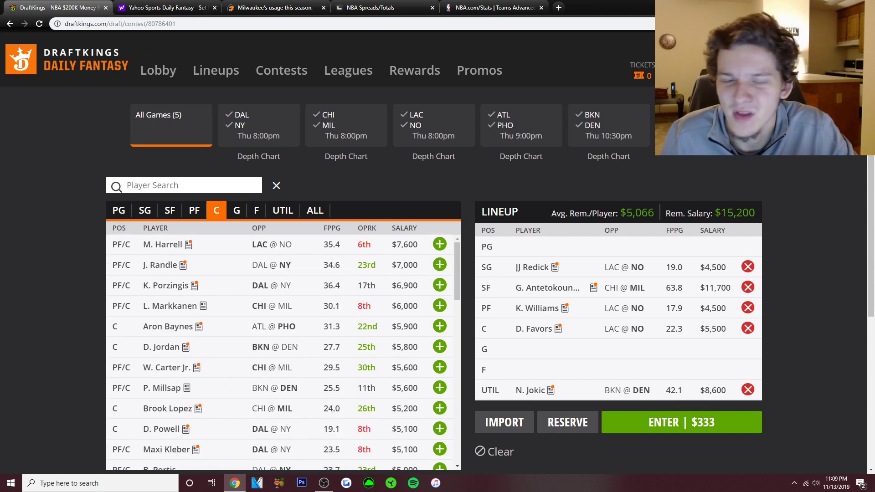
left_click(118, 210)
left_click(164, 8)
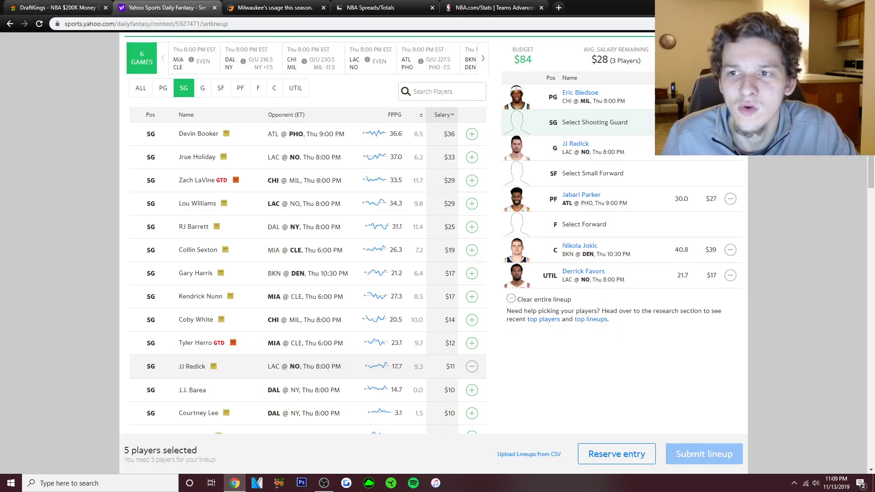
left_click(55, 8)
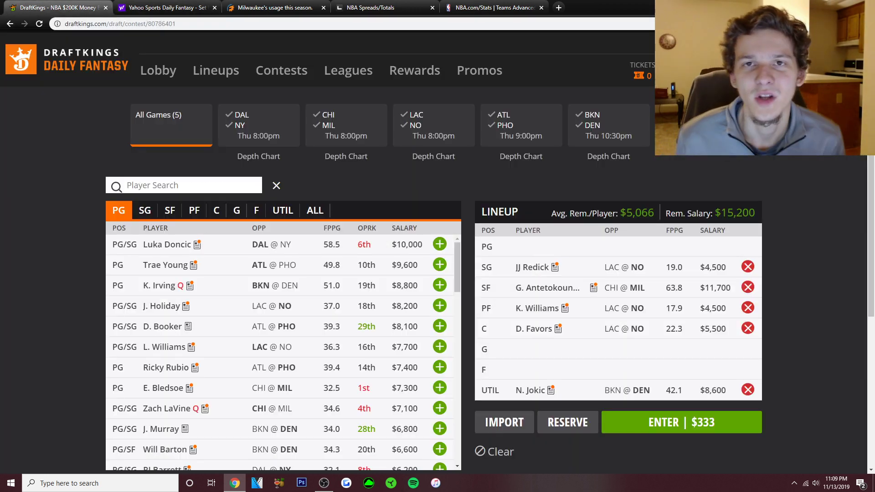